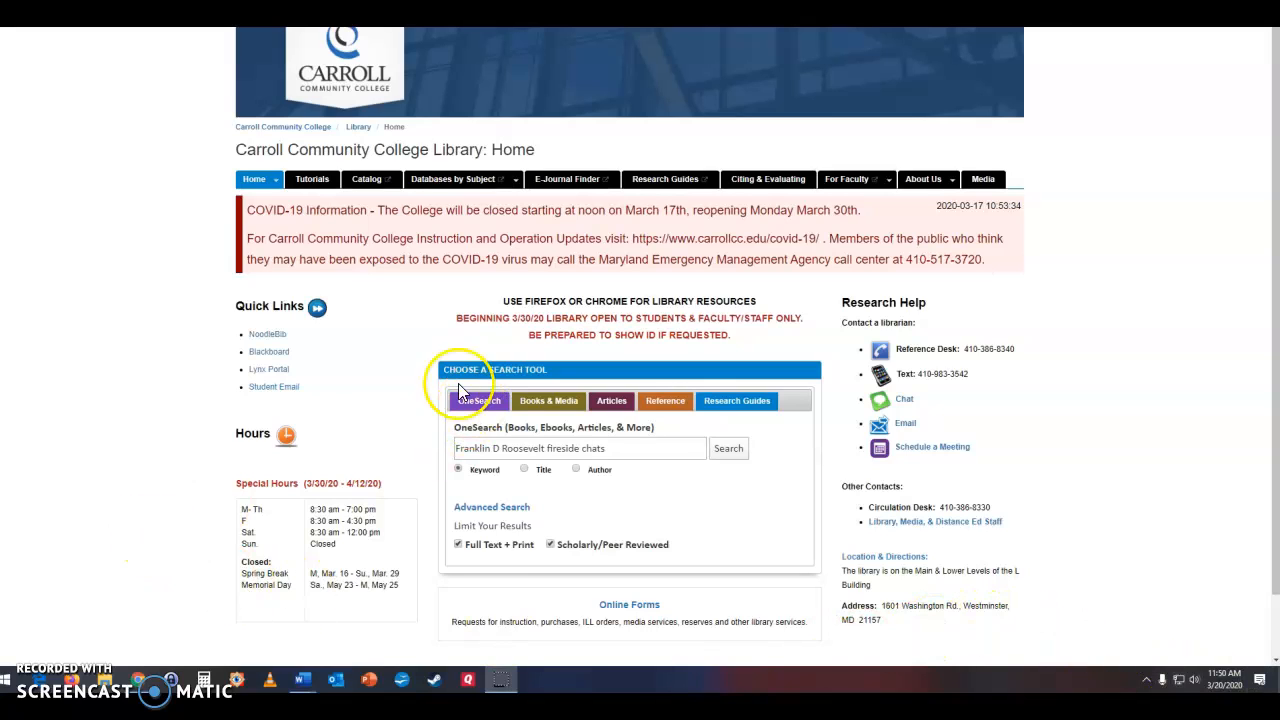
- Run a OneSearch keyword search for Franklin D Roosevelt fireside chats and open "The Great Communicator: How FDR's Radio Speeches Shaped American History."
click(264, 342)
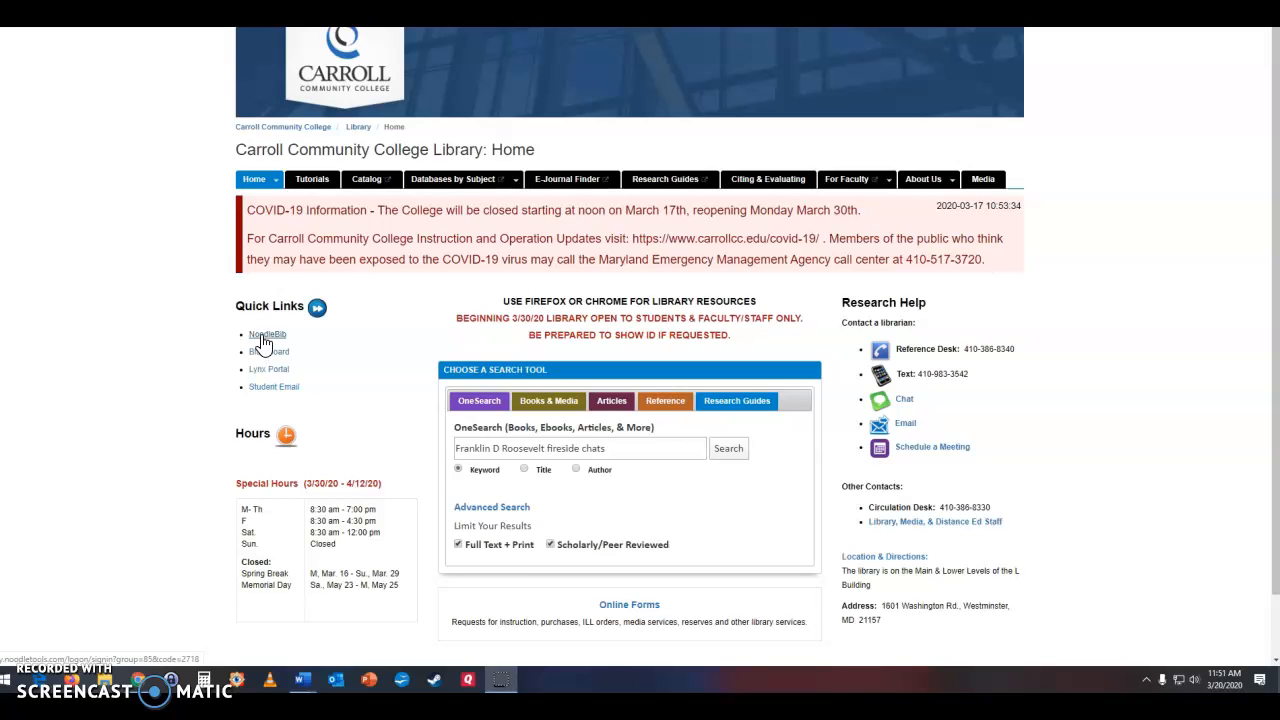
click(678, 449)
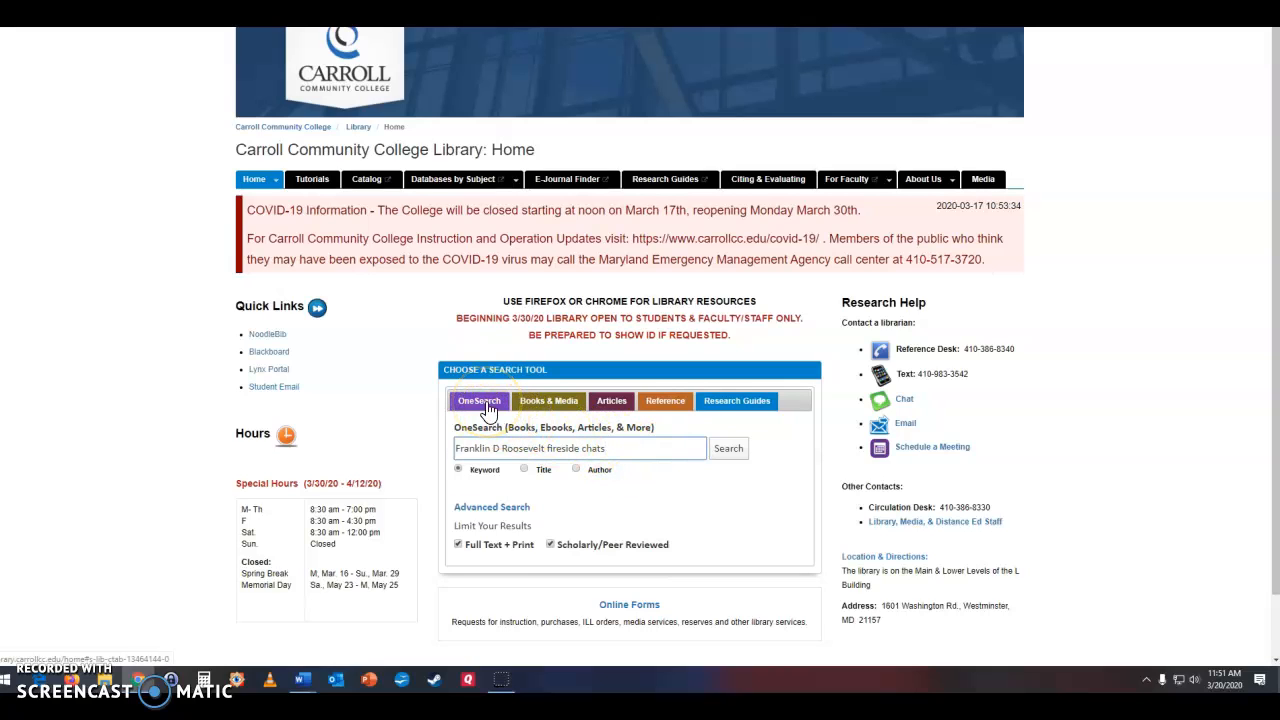
click(728, 448)
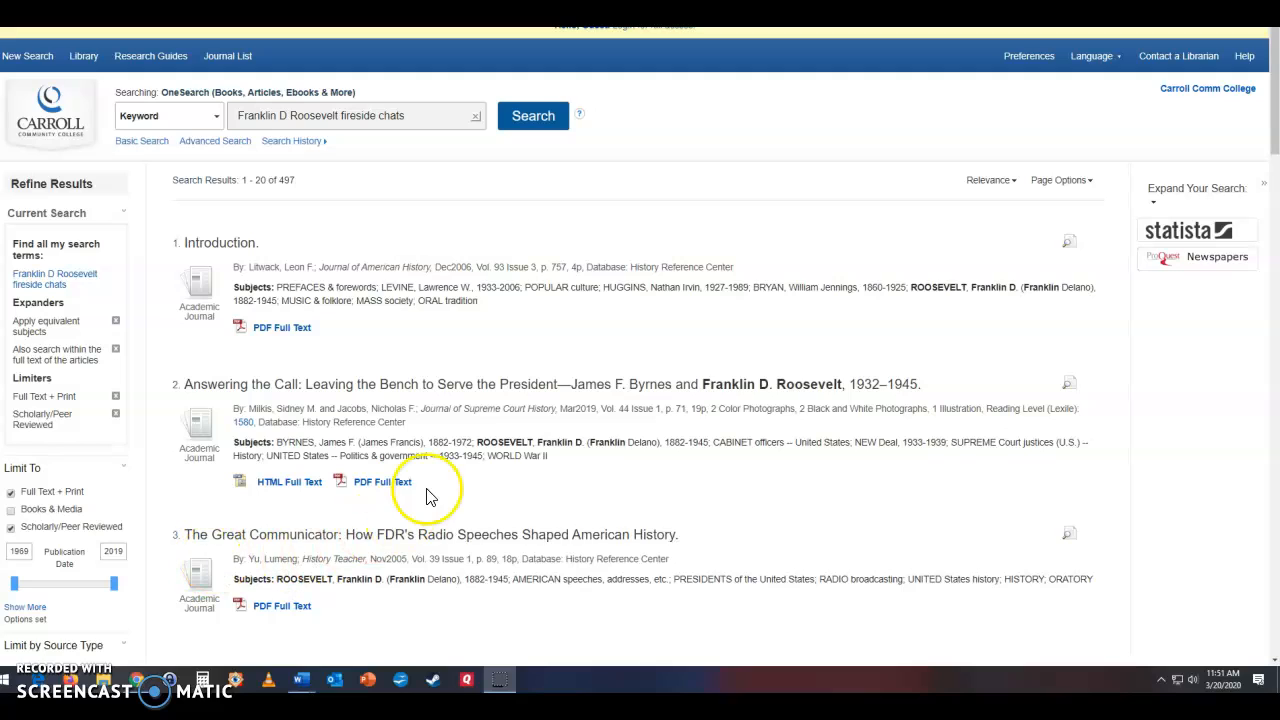
click(396, 536)
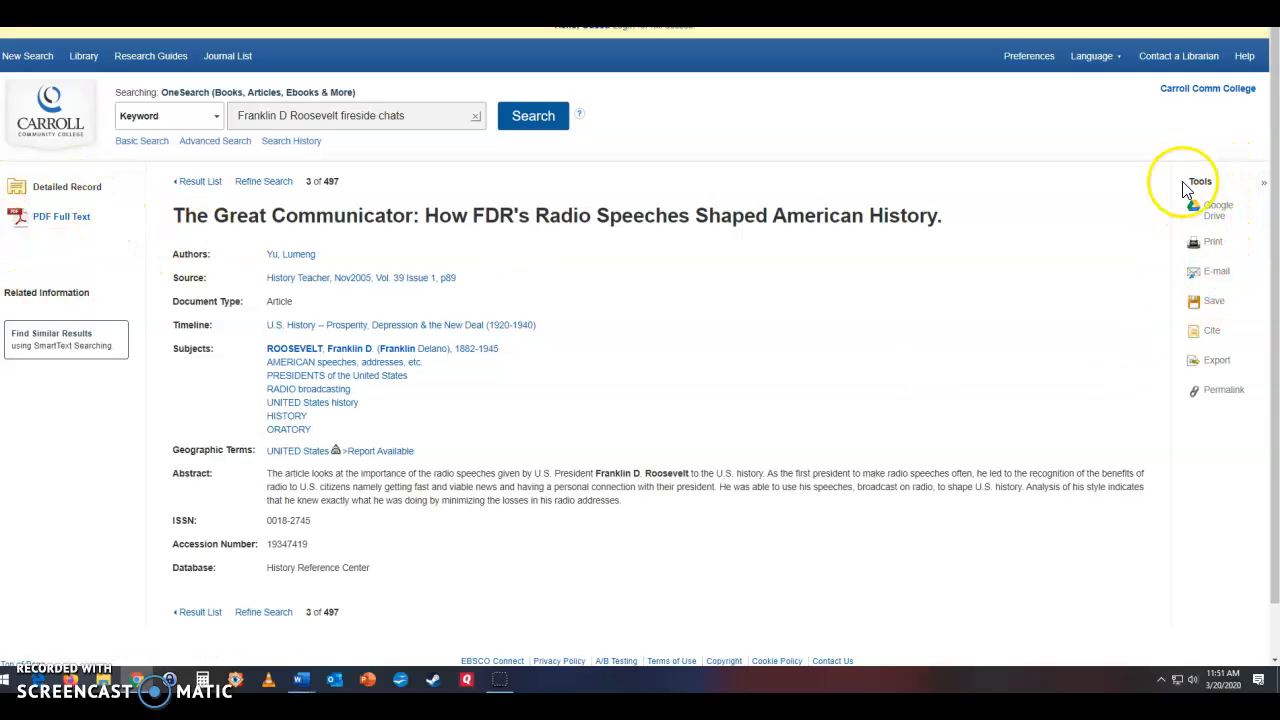
- Display the article's citation formats and find the MLA works cited entry
mouse_move(1209, 188)
mouse_down()
mouse_move(1148, 188)
mouse_move(1191, 183)
mouse_up()
click(1148, 208)
click(1214, 334)
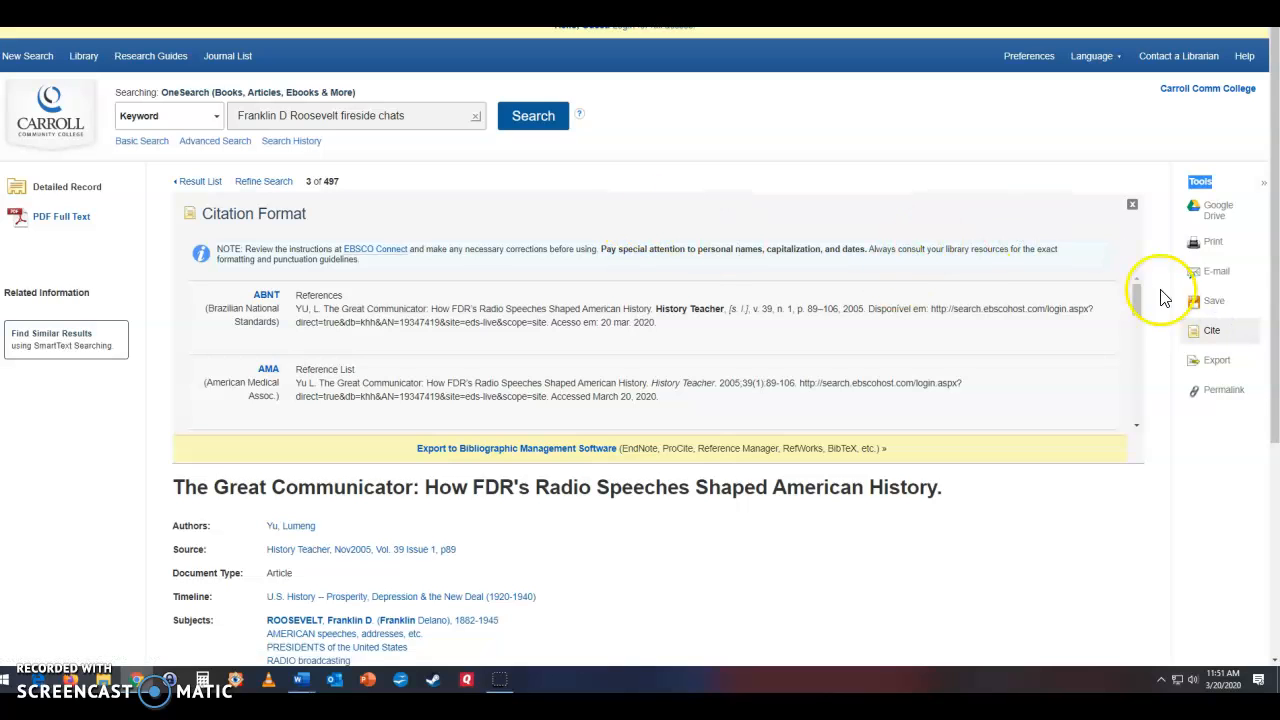
drag(1135, 300, 1139, 408)
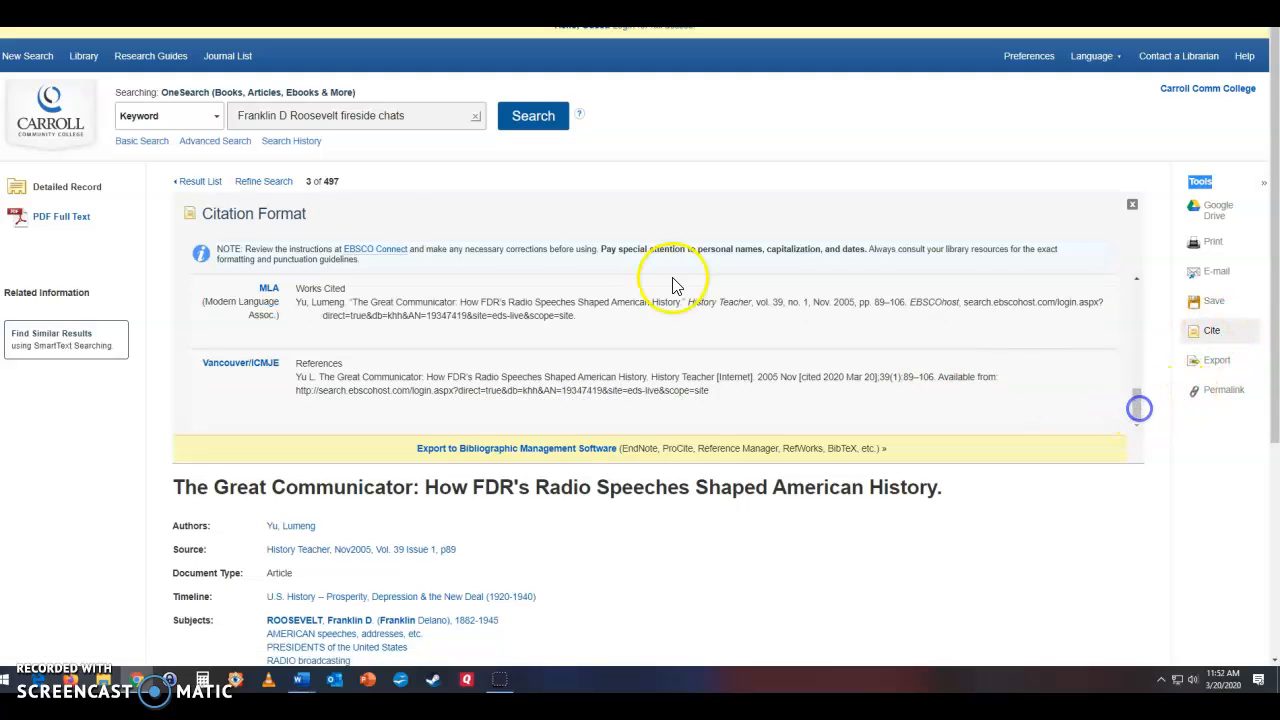
click(414, 331)
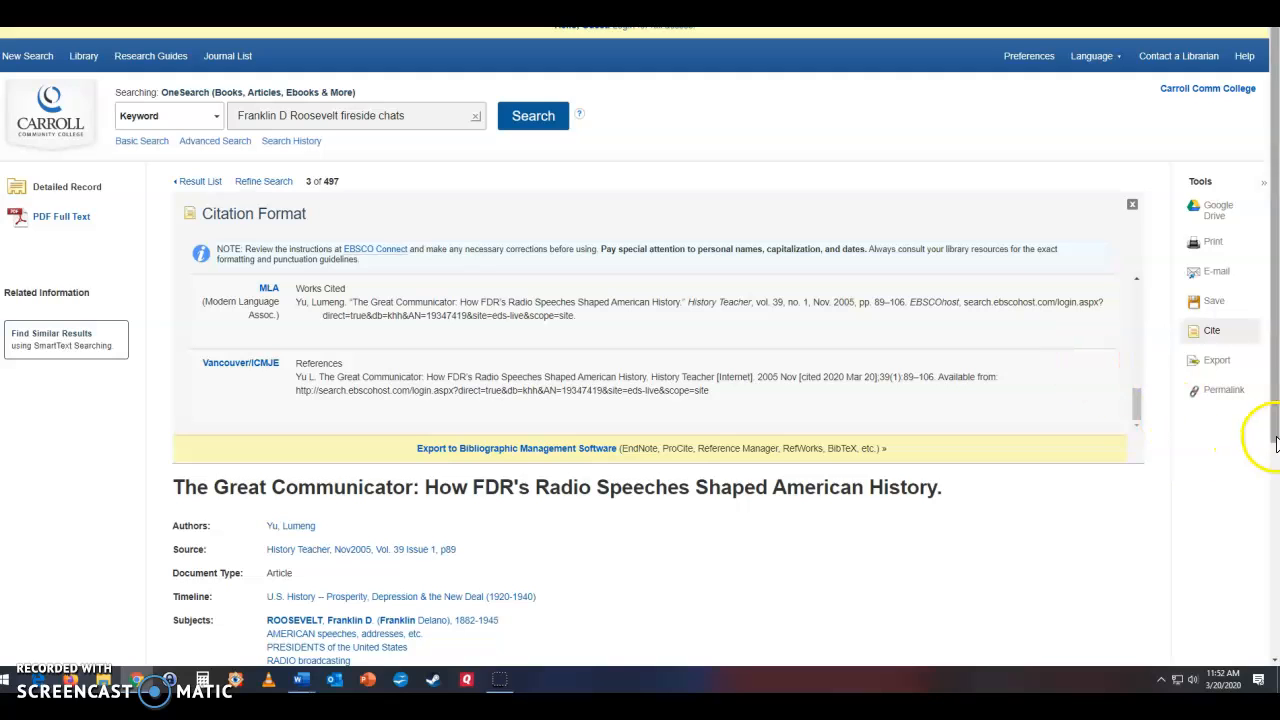
- Highlight the article's title in the detailed record beneath the citation formats
drag(1275, 443, 1249, 629)
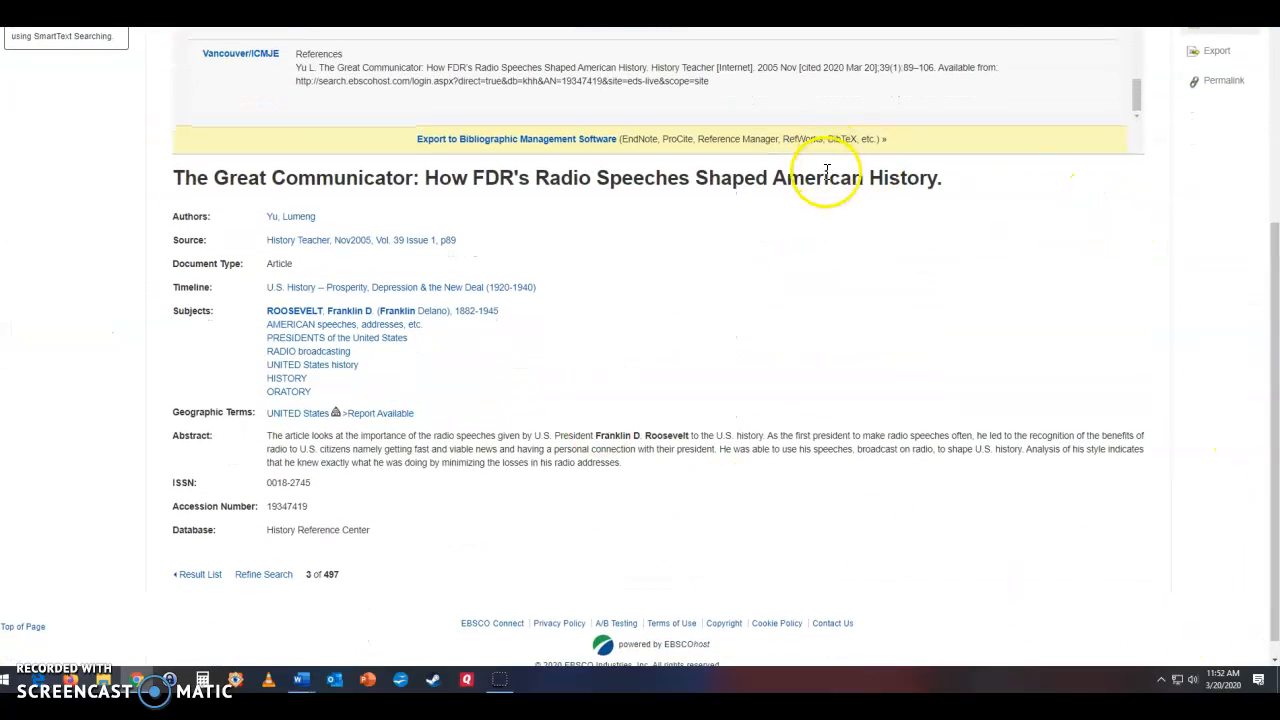
drag(935, 181, 158, 176)
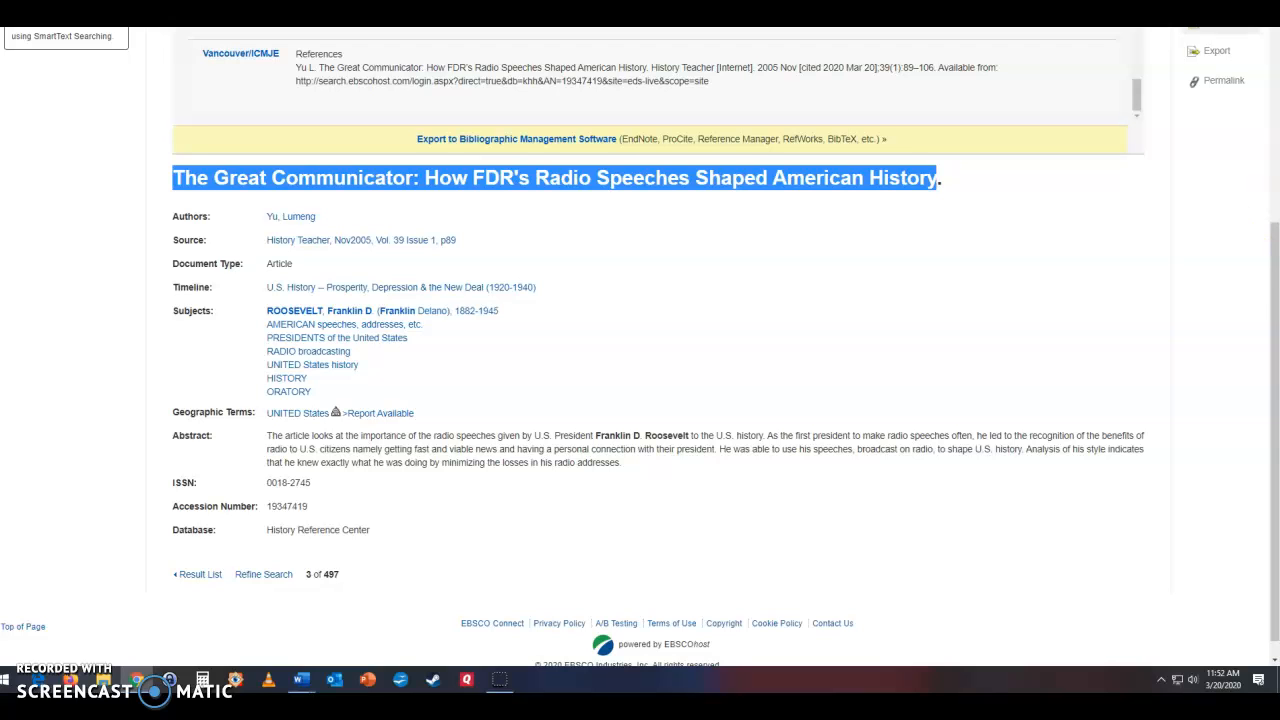
drag(1273, 272, 1273, 75)
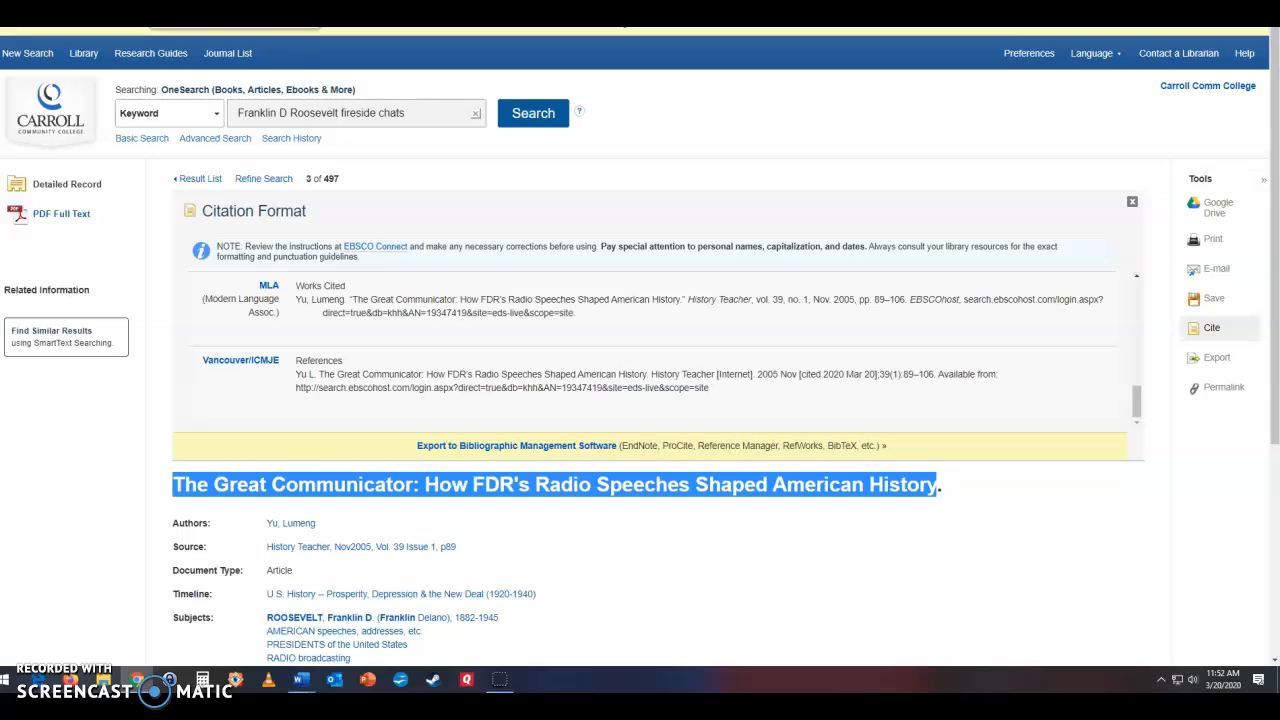
- Return to the Carroll Community College Library home page and open NoodleBib from there
key(ctrl+Tab)
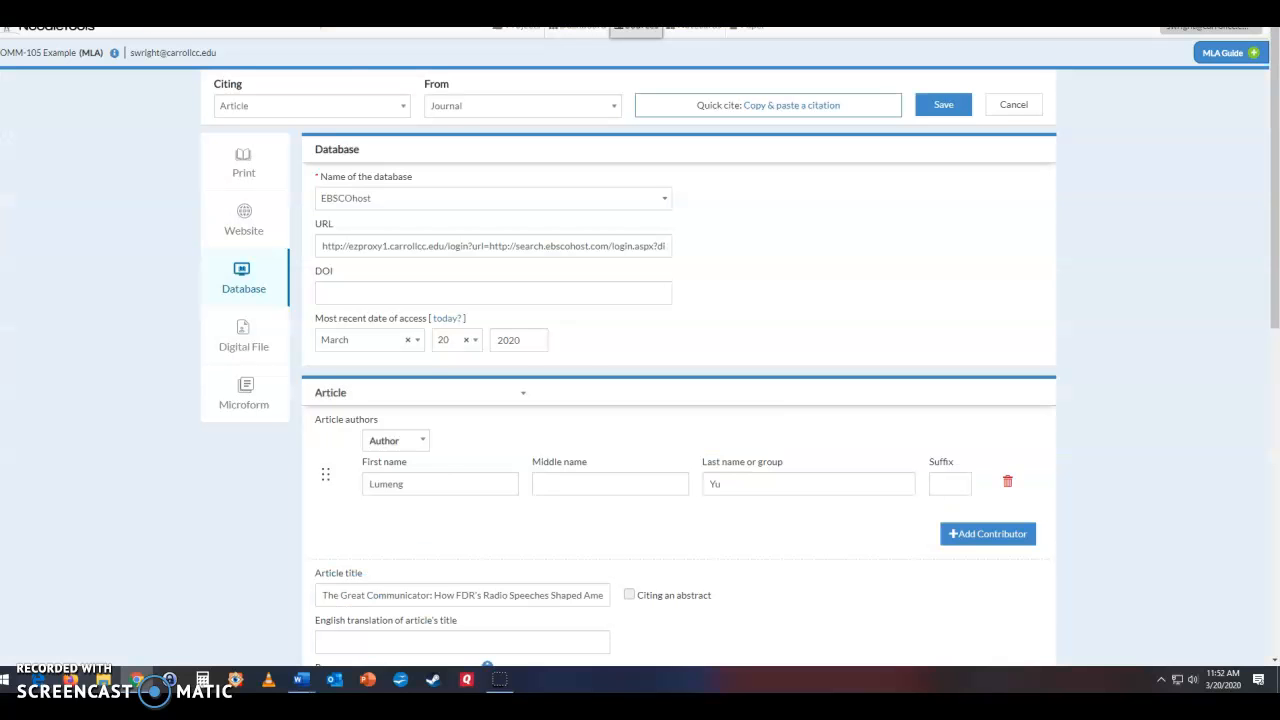
key(ctrl+Tab)
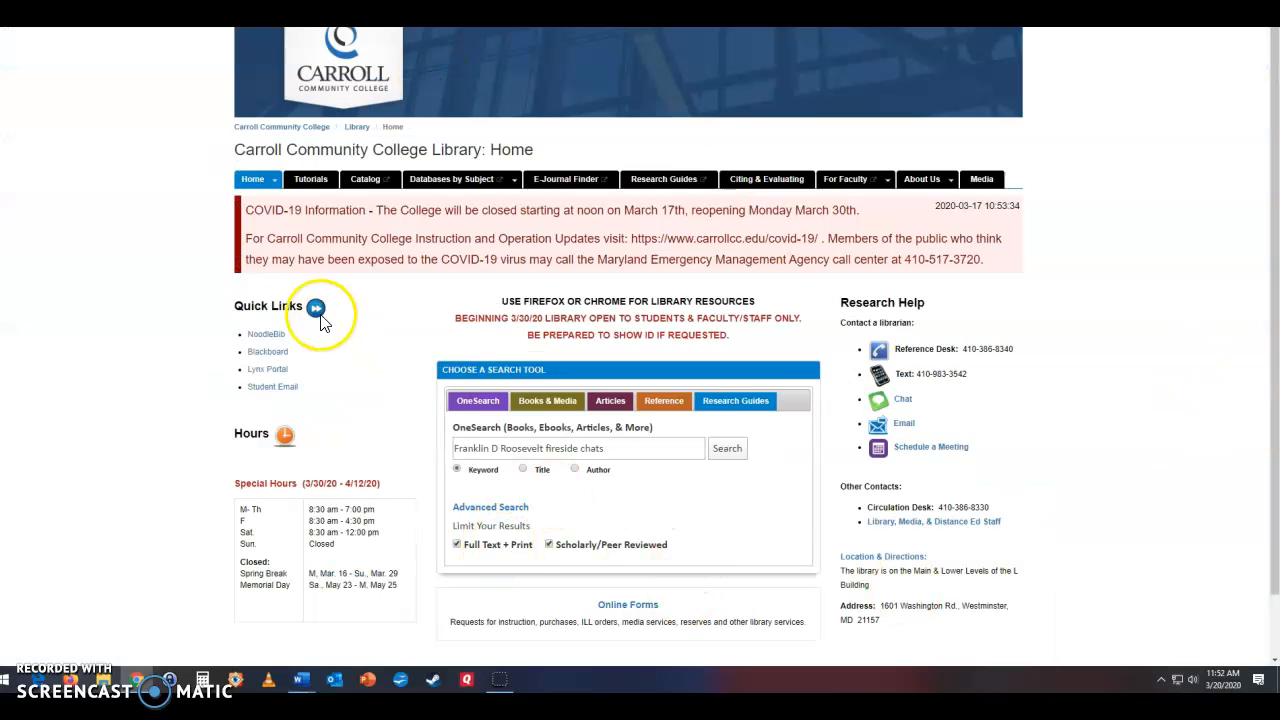
click(266, 335)
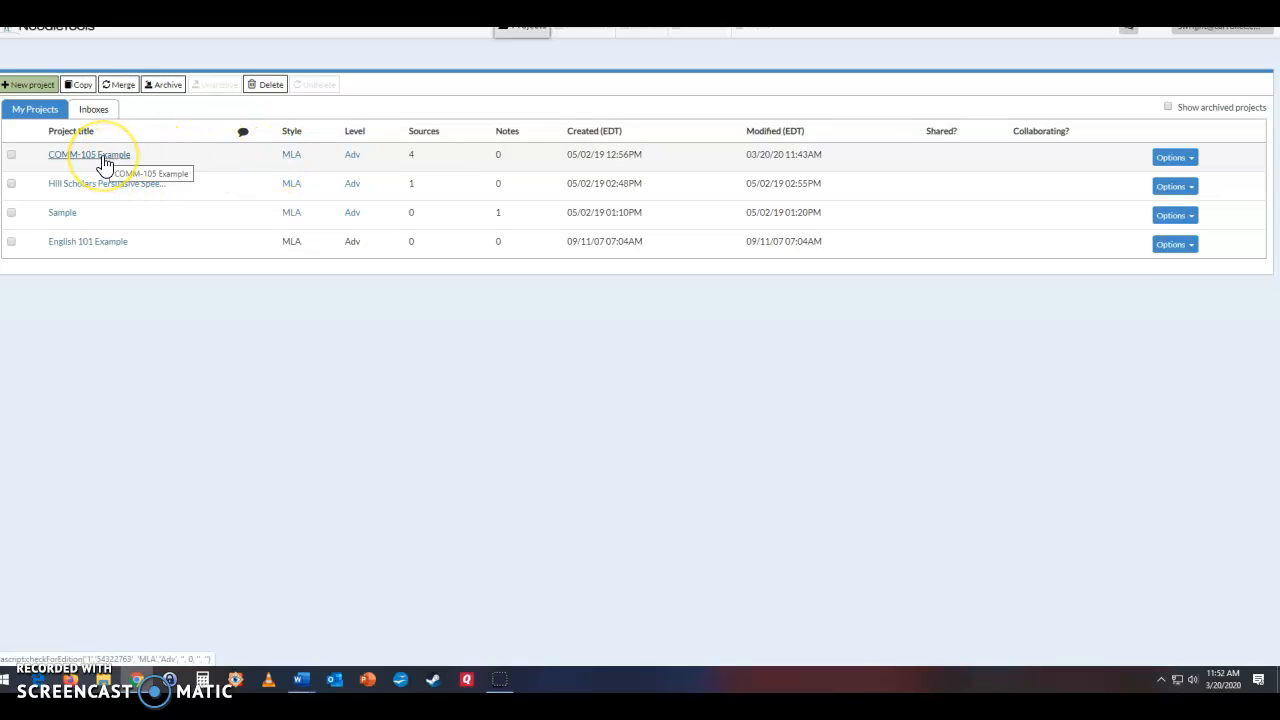
- Look at the options available for the COMM-105 Example project and open that project
click(1194, 163)
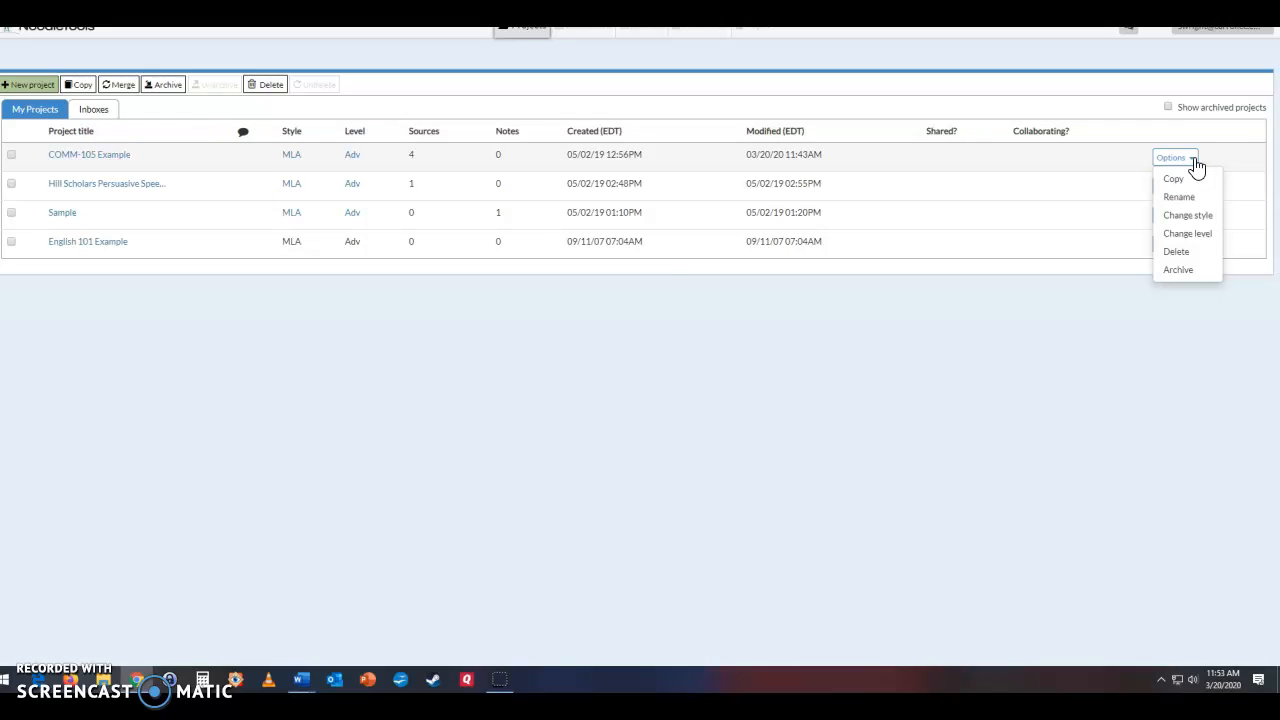
click(107, 165)
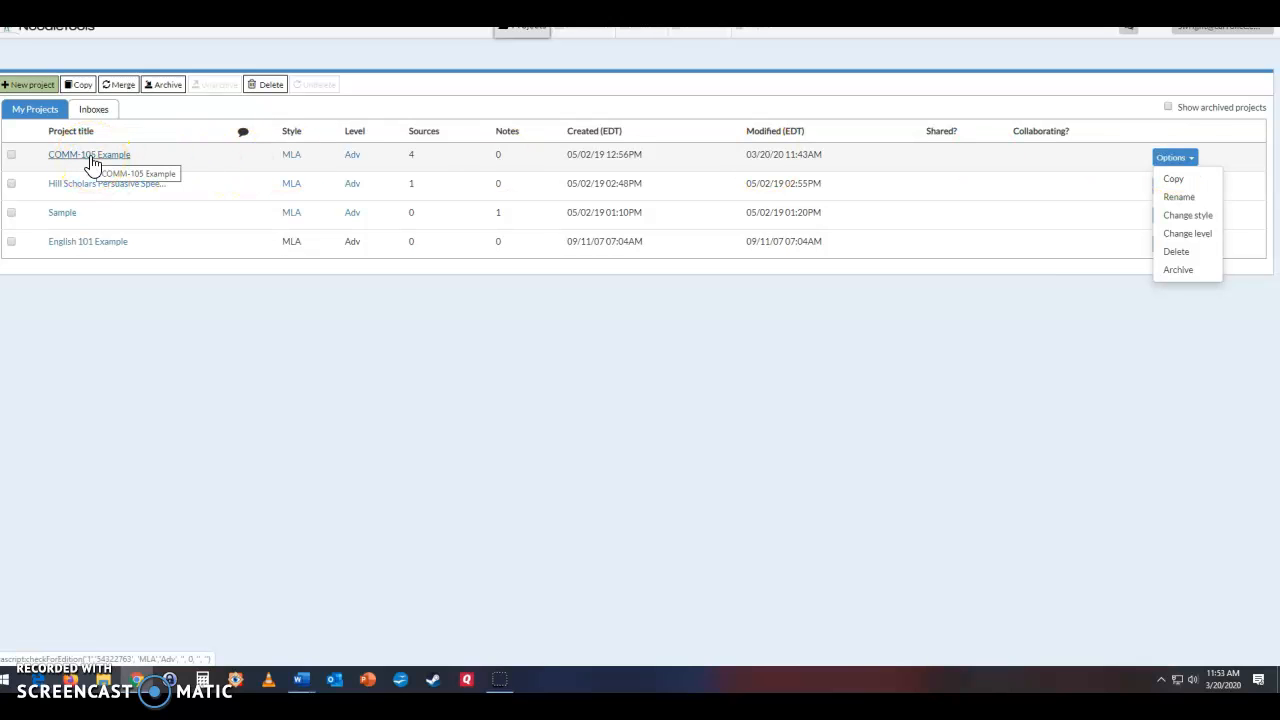
click(92, 157)
click(814, 126)
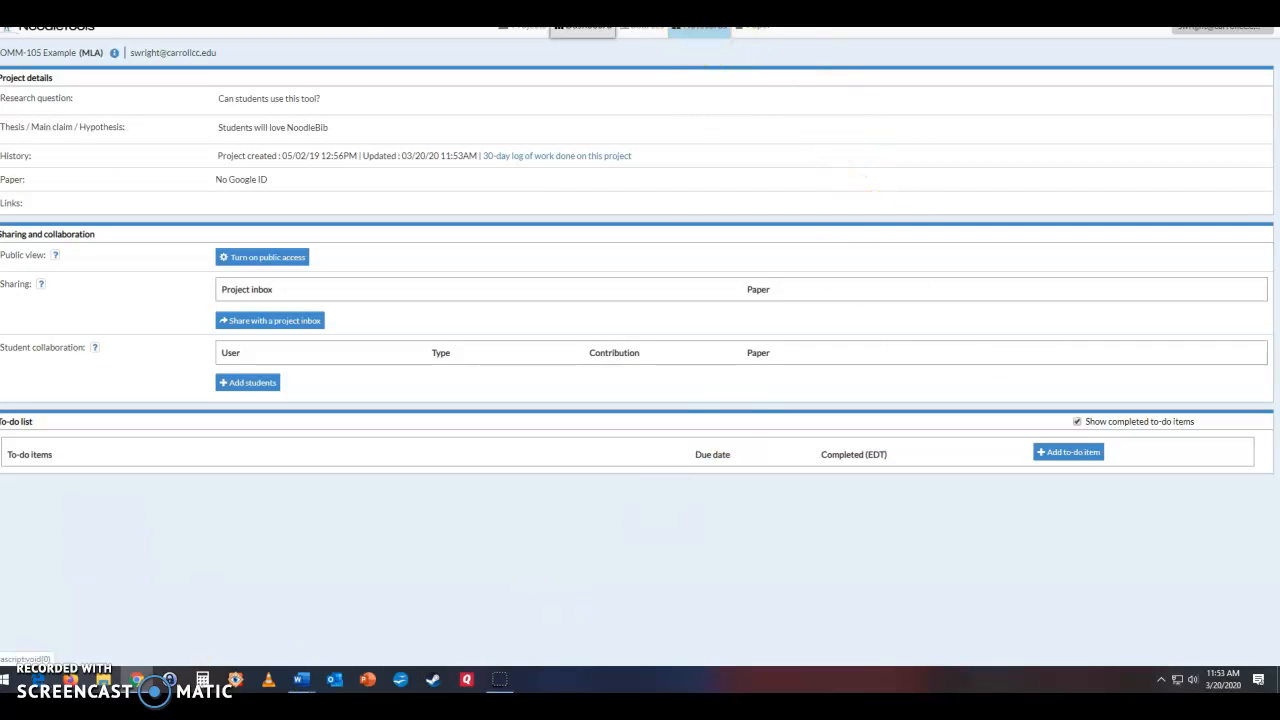
- Look over the project's dashboard and the project list, and display the project's sources with the first book citation highlighted
triple_click(686, 77)
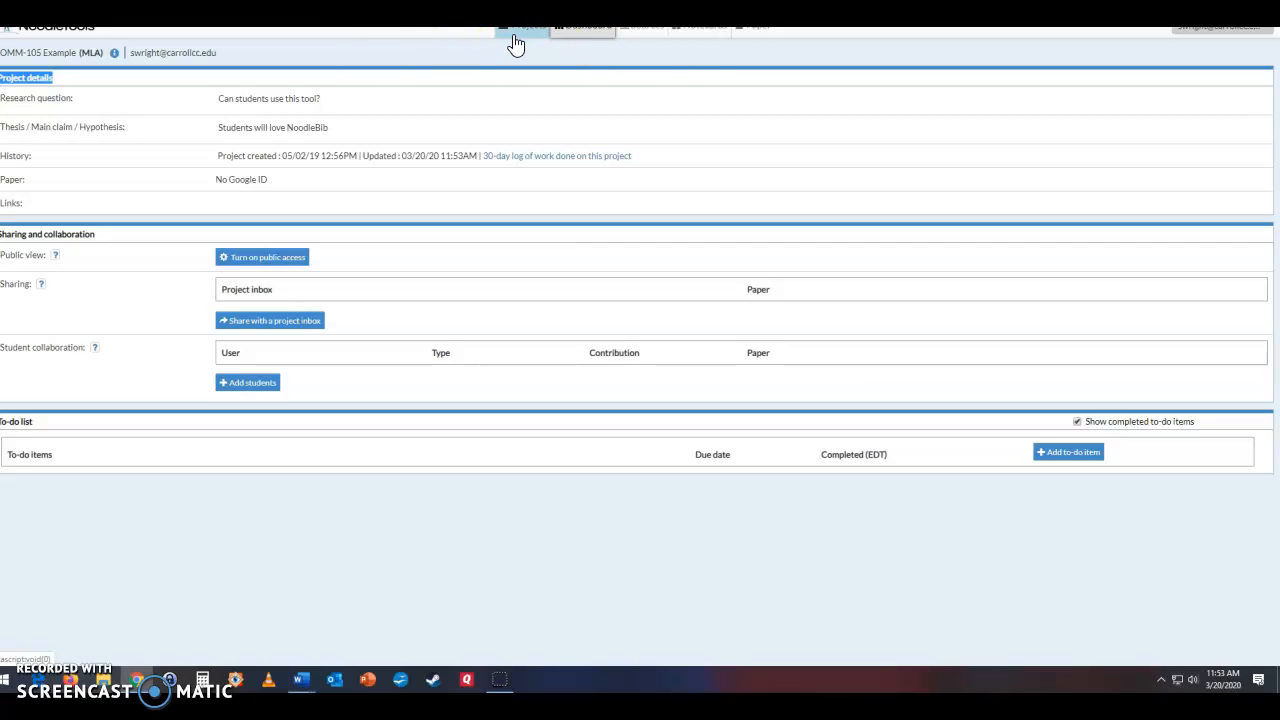
click(605, 42)
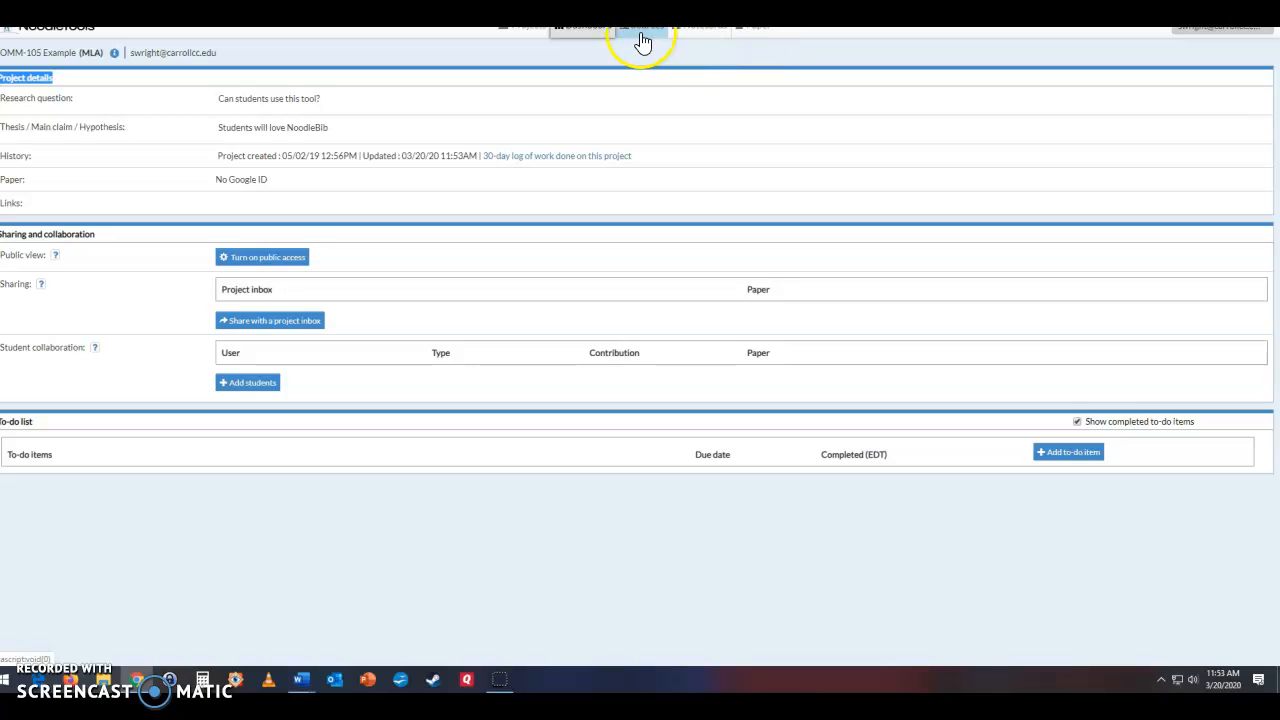
click(577, 38)
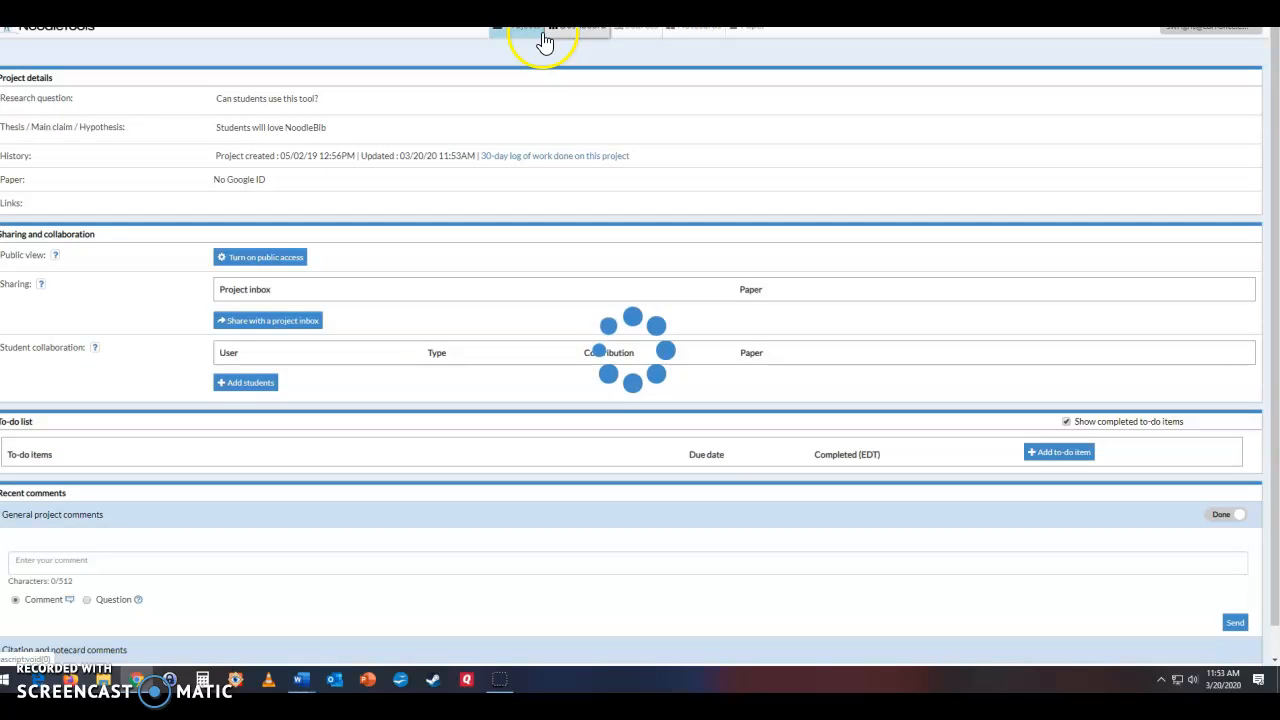
click(529, 37)
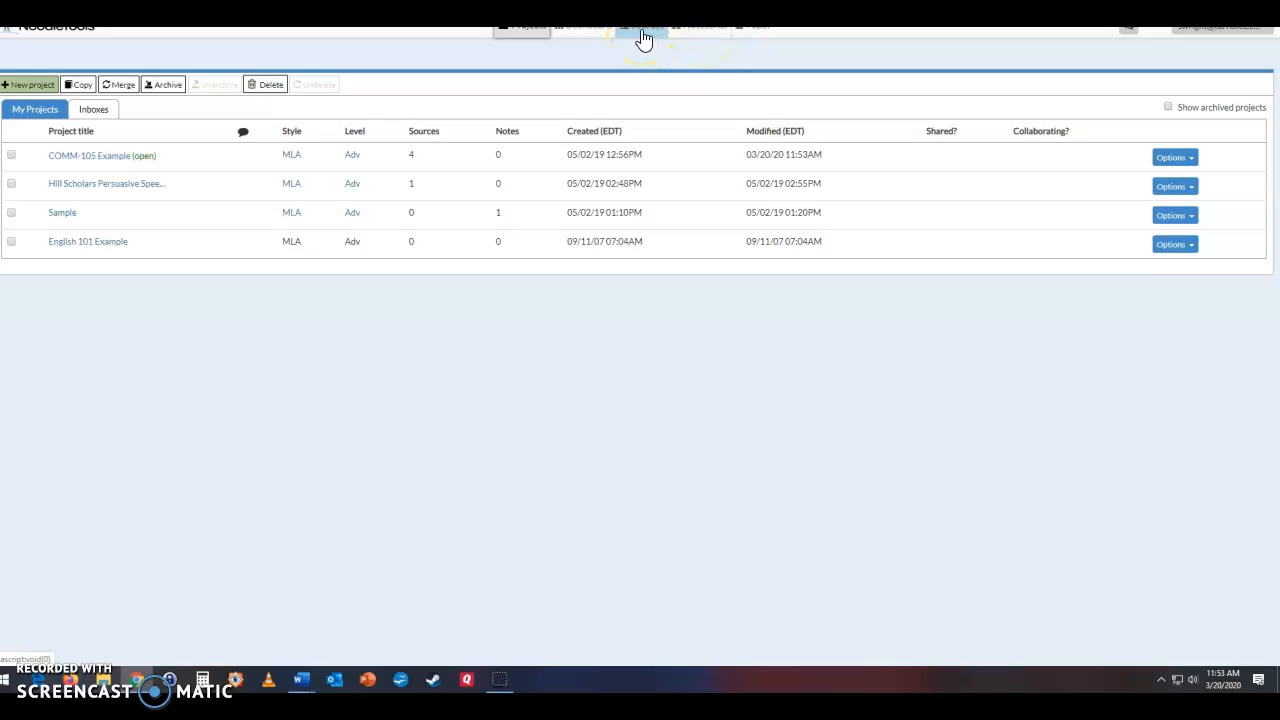
click(598, 39)
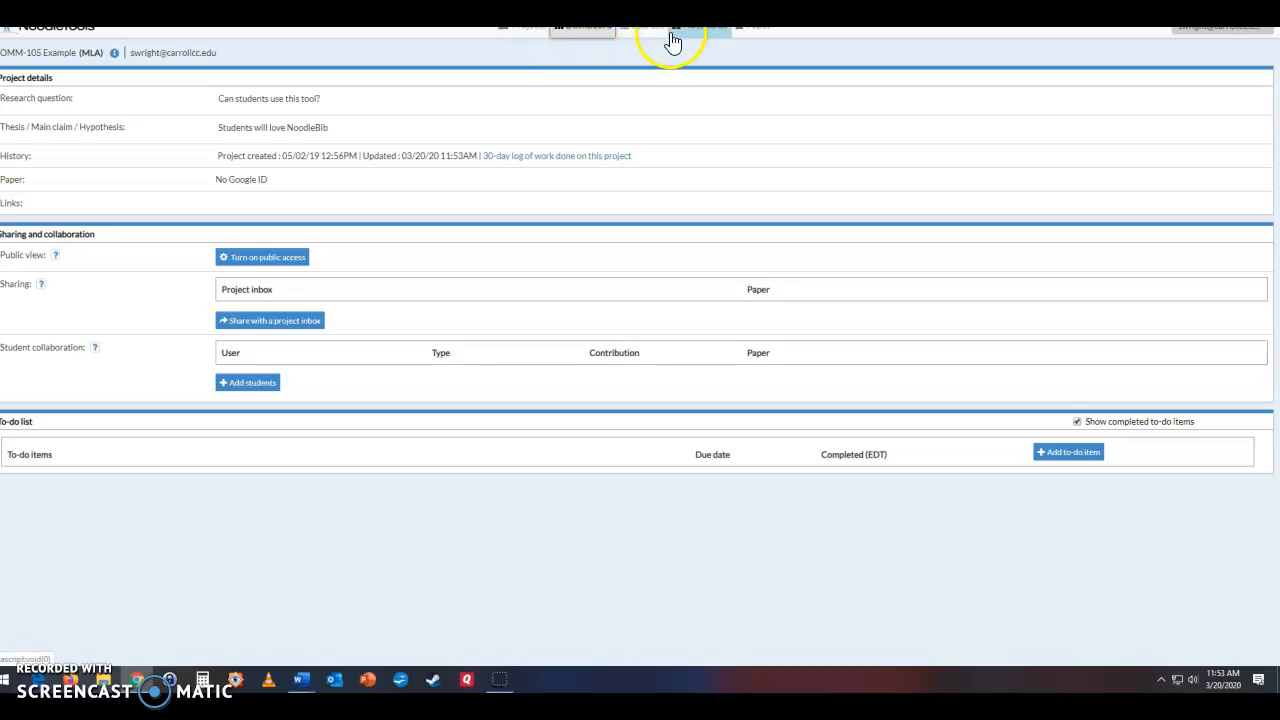
click(640, 42)
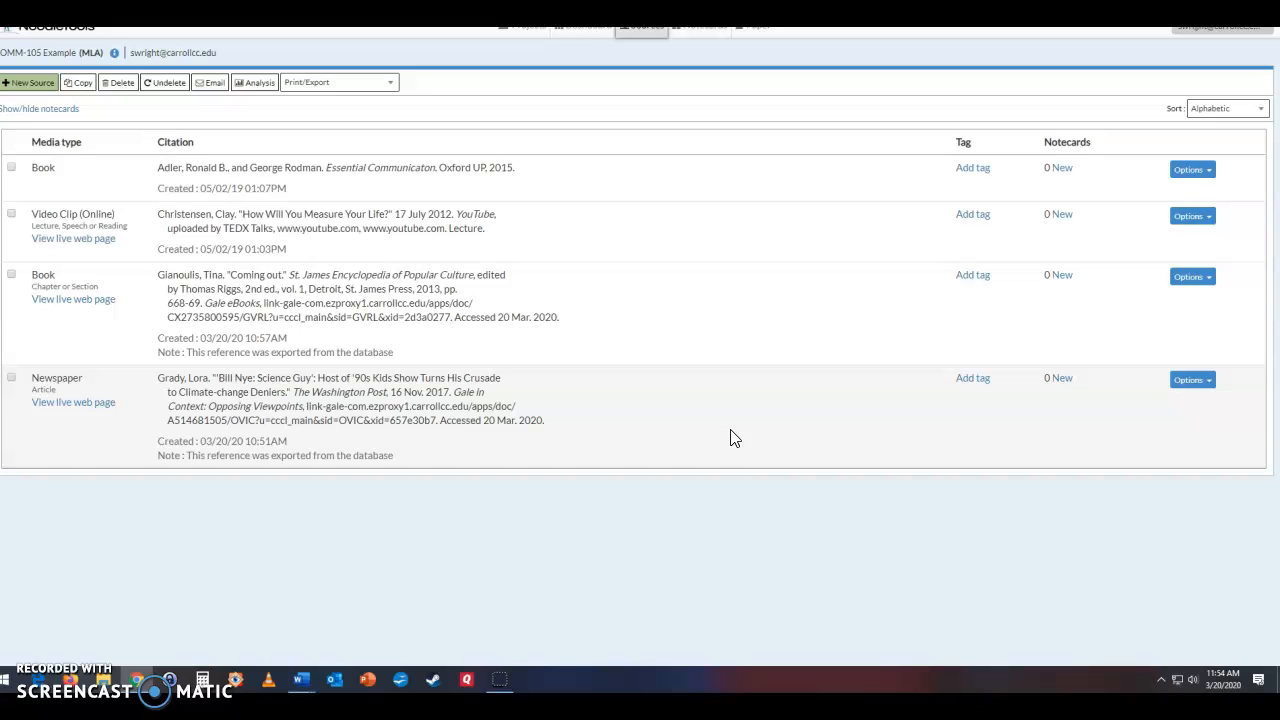
drag(457, 209, 137, 187)
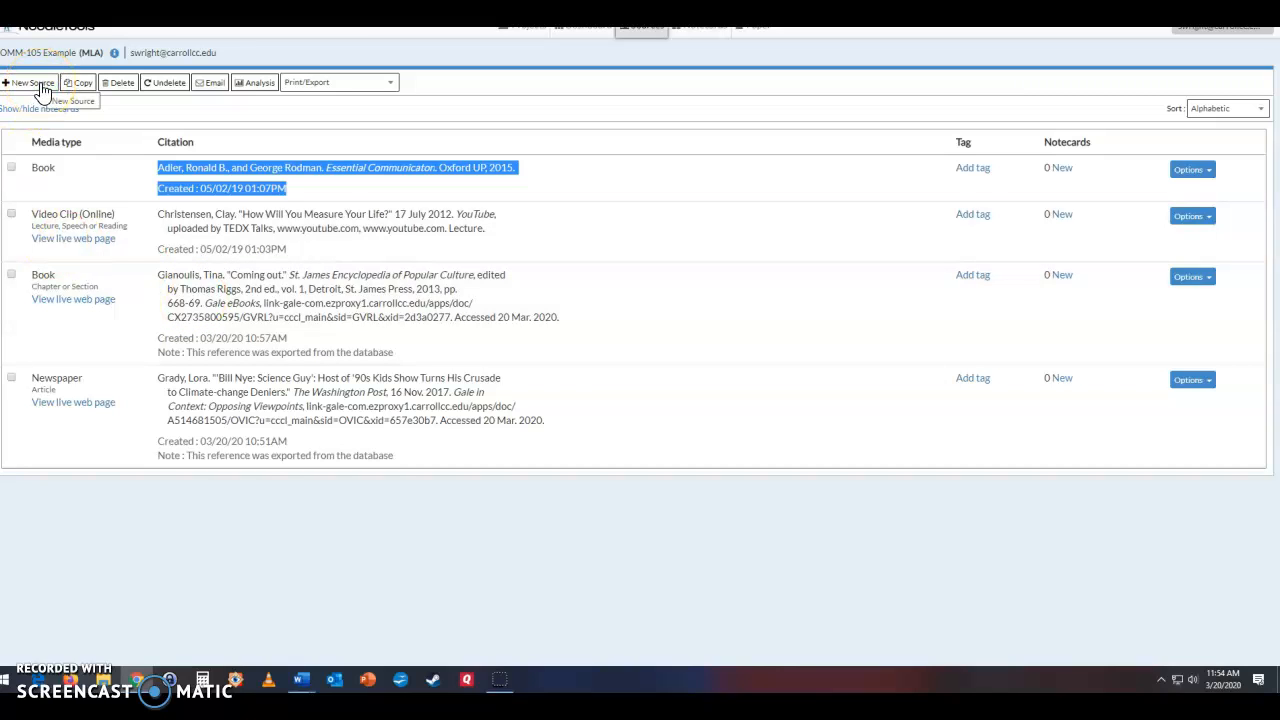
- Create a new source citation for a journal found in a database, checking the article's EBSCO record beforehand
click(40, 85)
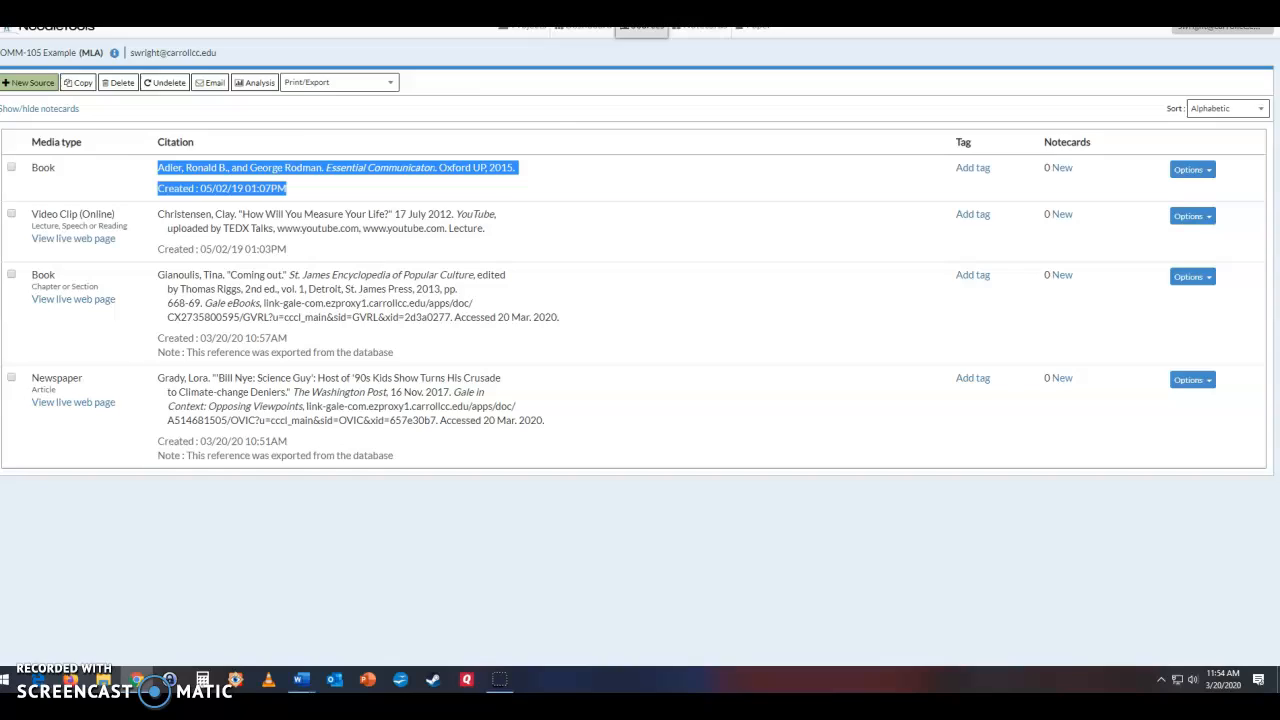
key(ctrl+Tab)
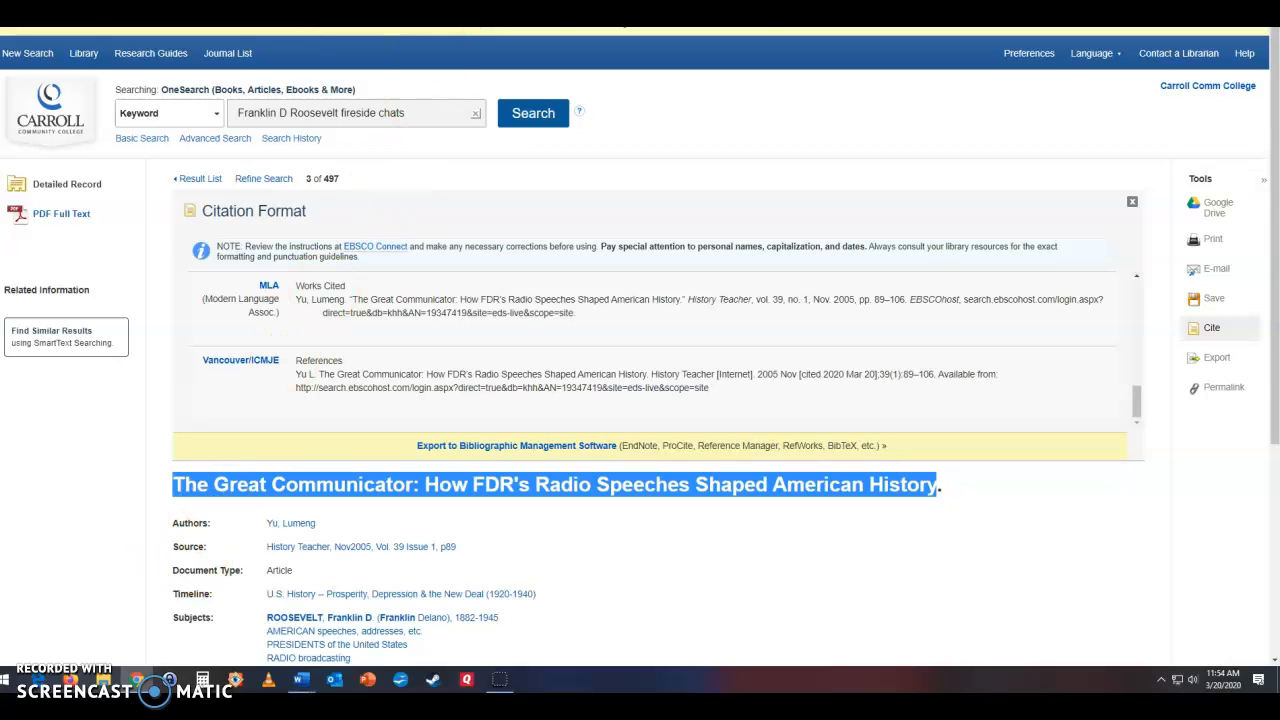
click(740, 14)
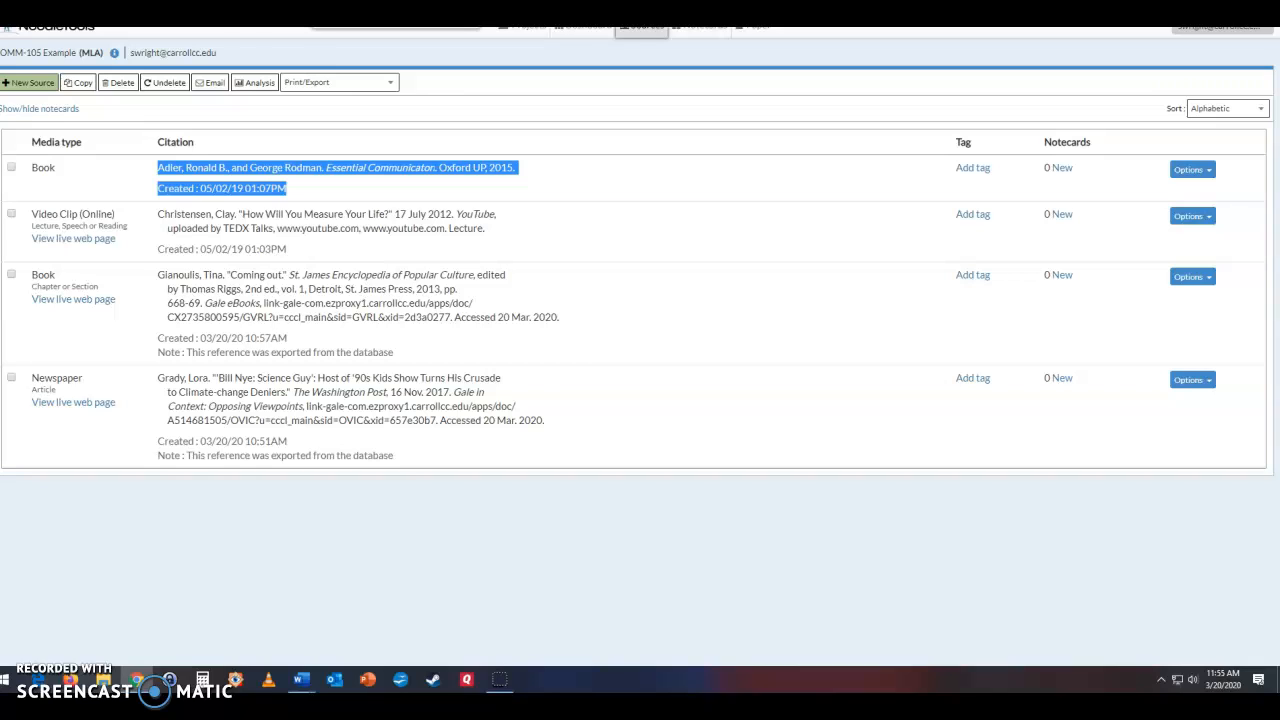
click(30, 83)
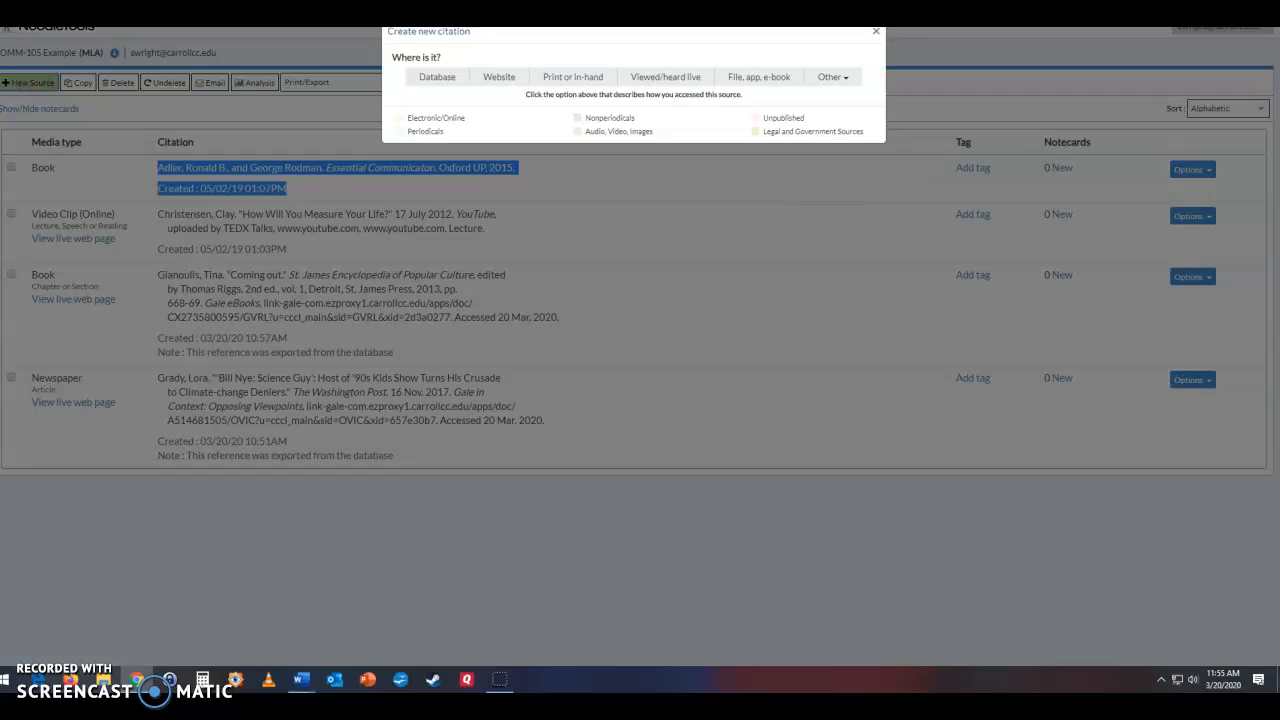
click(436, 90)
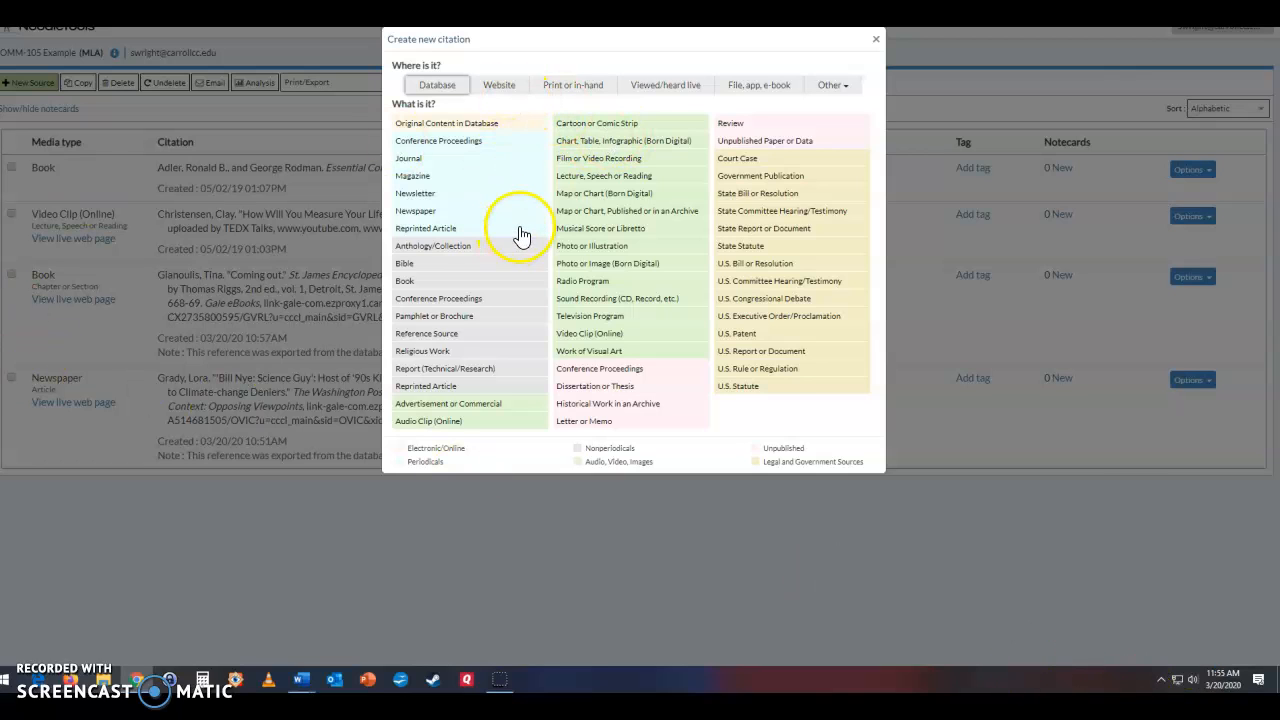
click(418, 163)
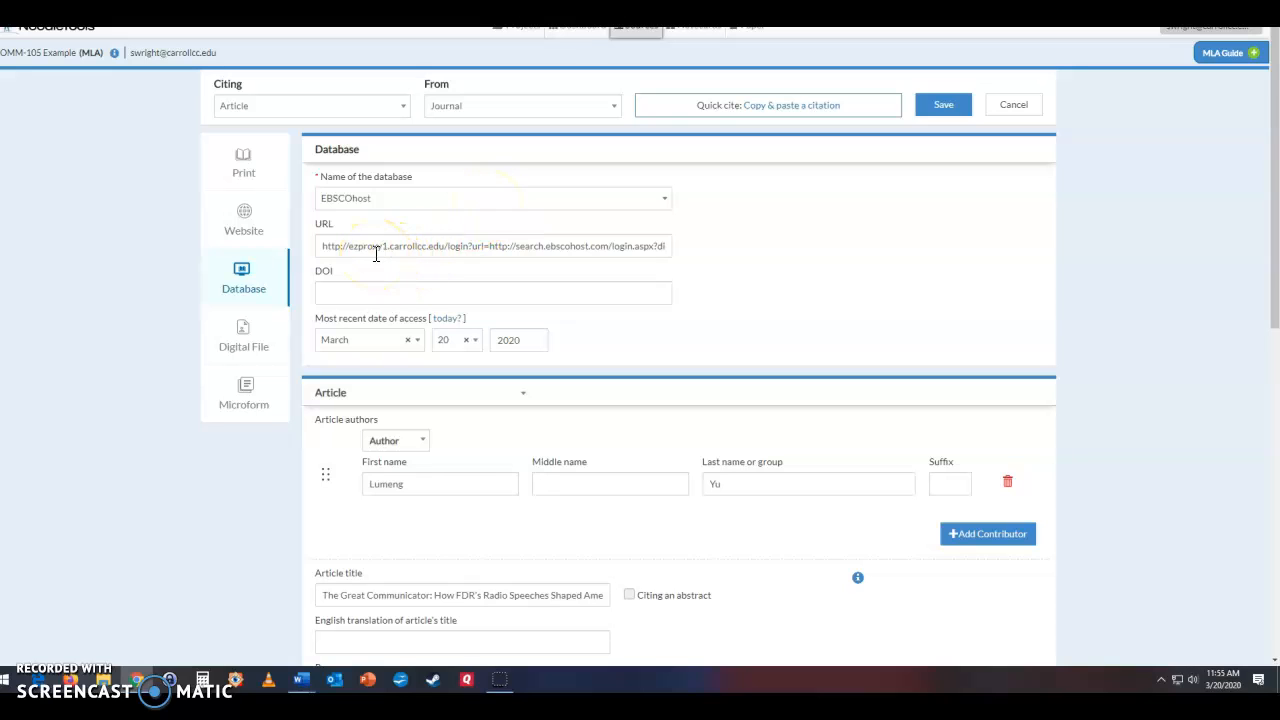
- Display the permalink of the FDR article in its EBSCO record and select the whole URL
key(ctrl+Tab)
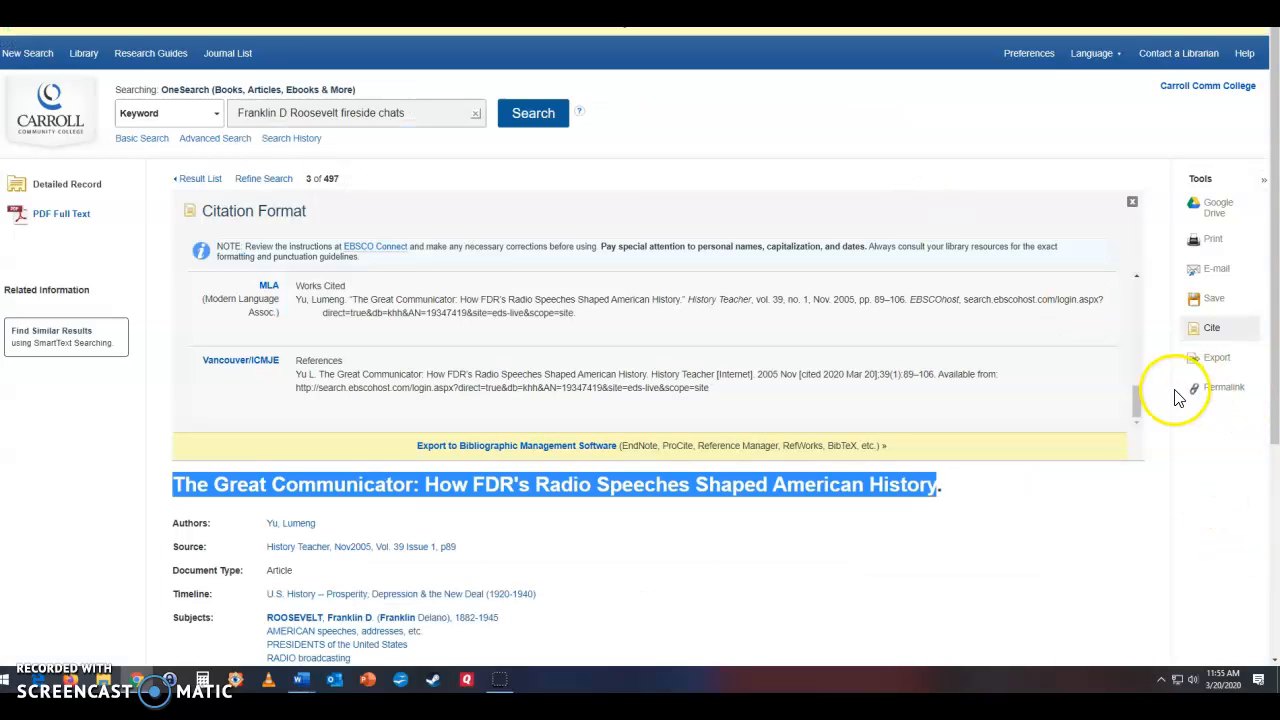
click(1214, 395)
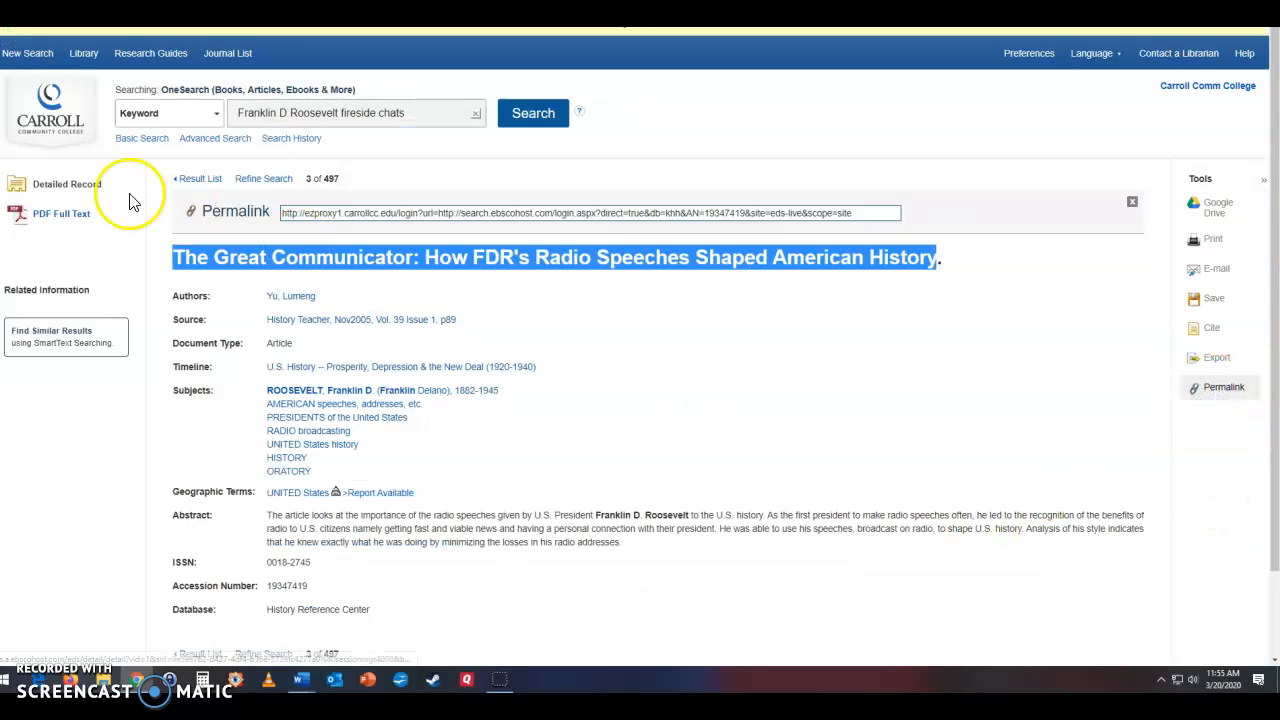
drag(284, 213, 951, 213)
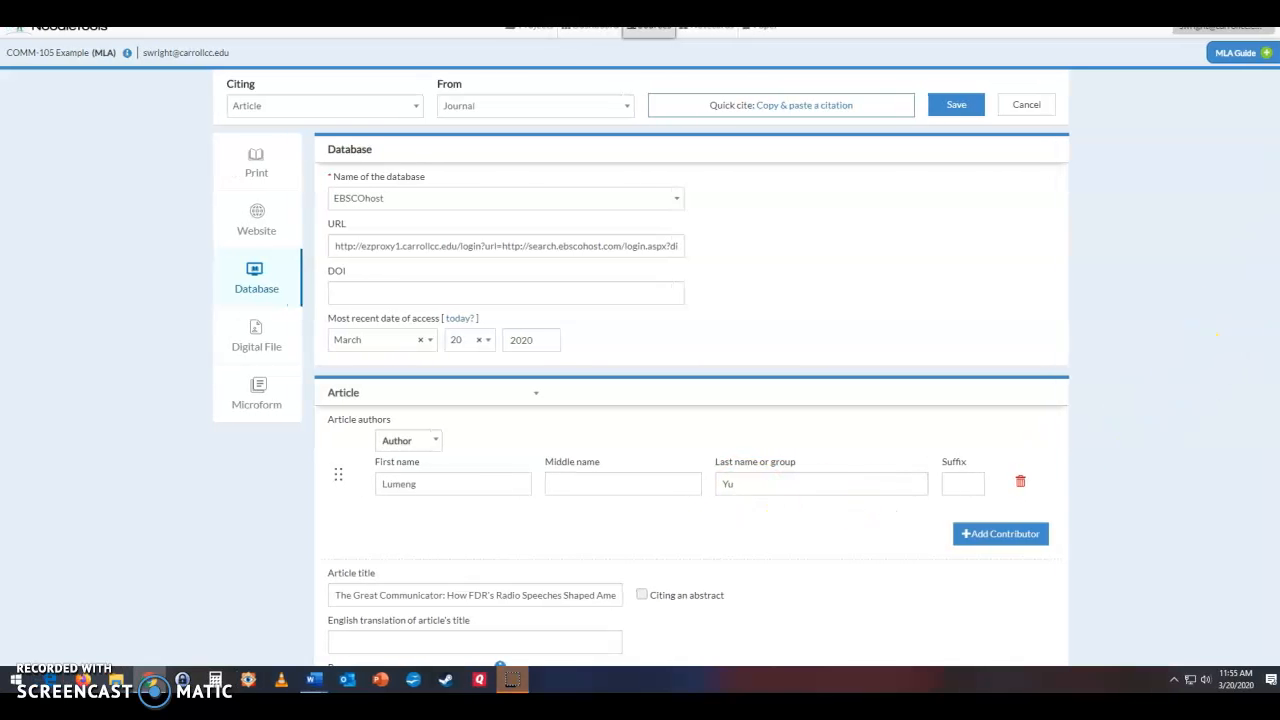
- Review the page range, journal details and annotation section of the journal citation form
scroll(1078, 442, down, 5)
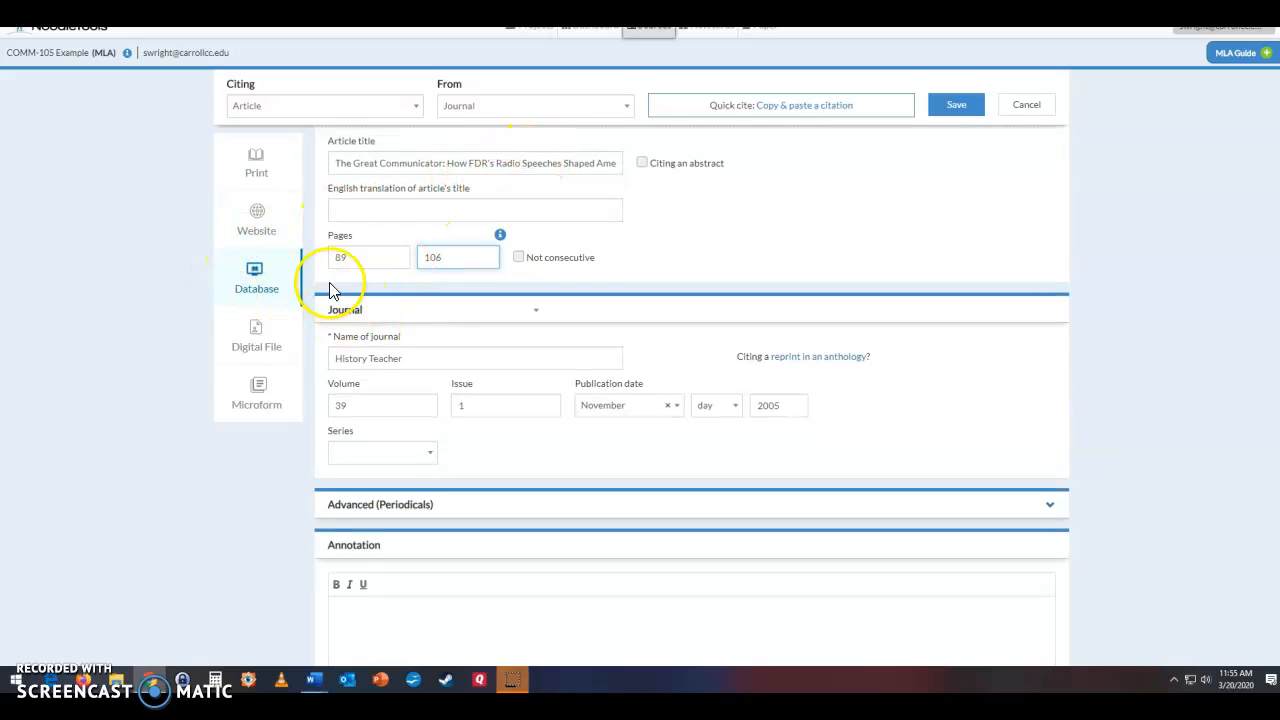
click(494, 258)
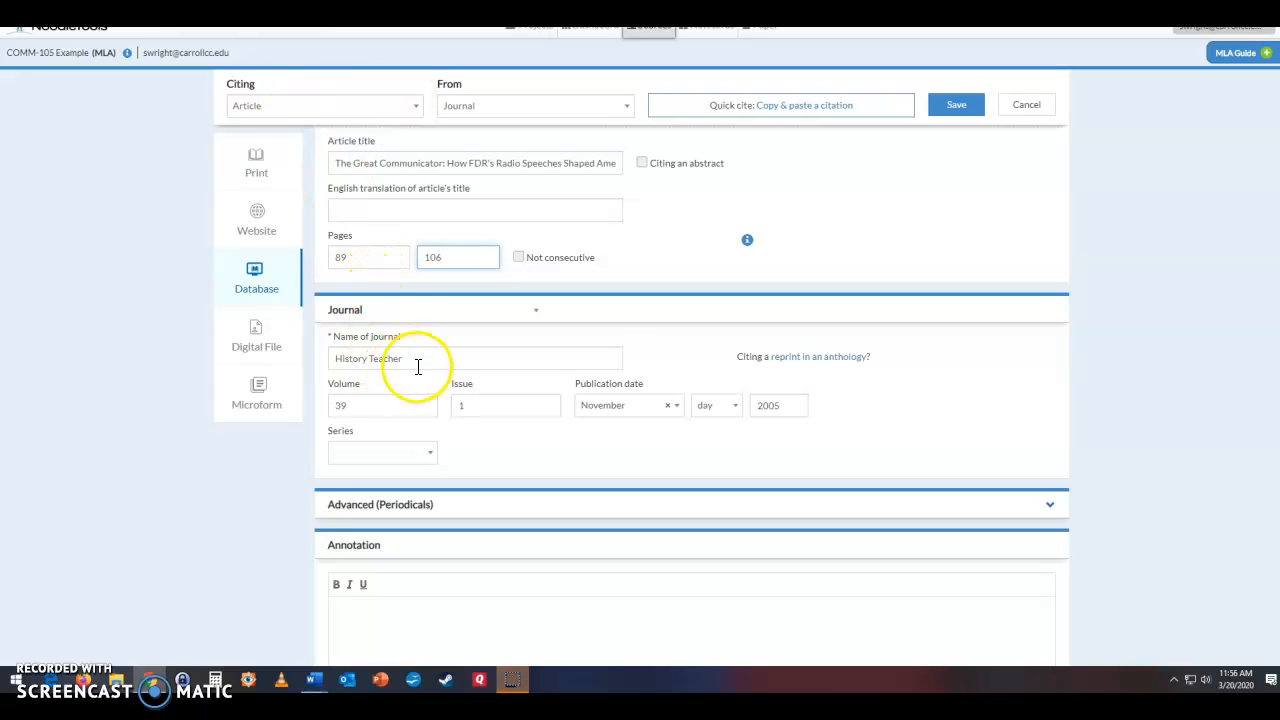
drag(1274, 380, 1271, 528)
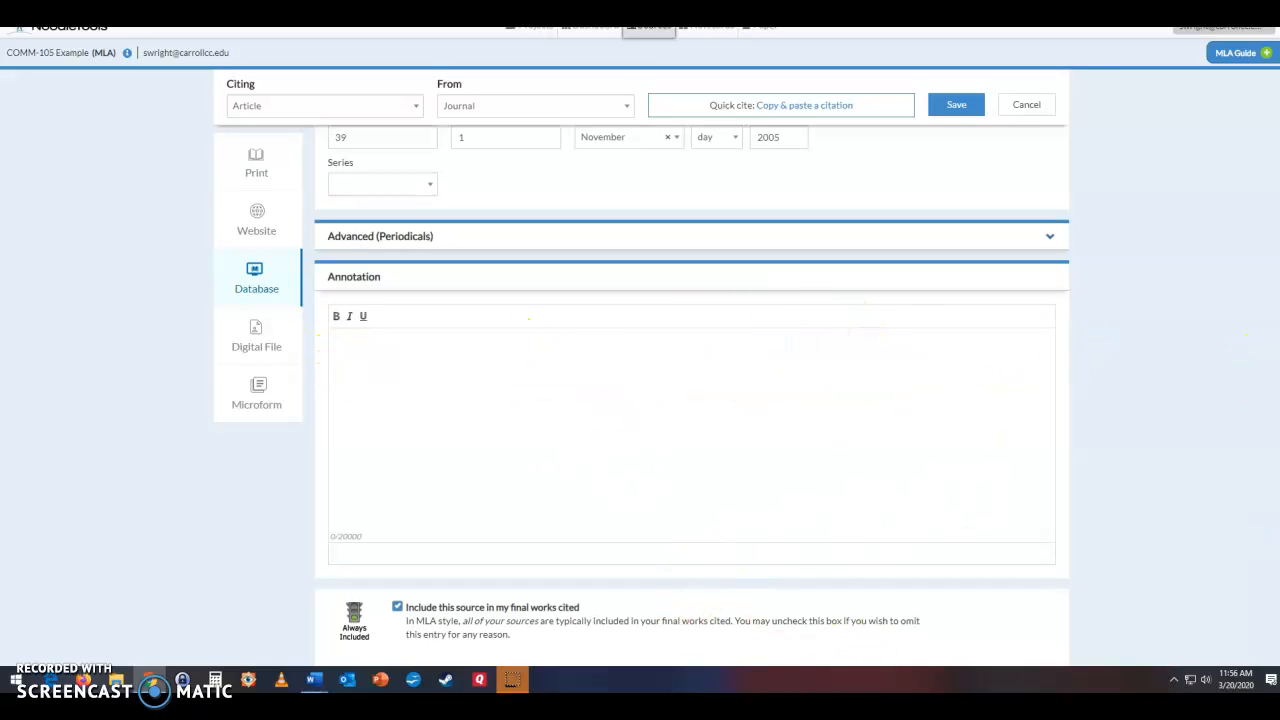
- Save the completed journal article citation to the project's source list
scroll(690, 400, up, 10)
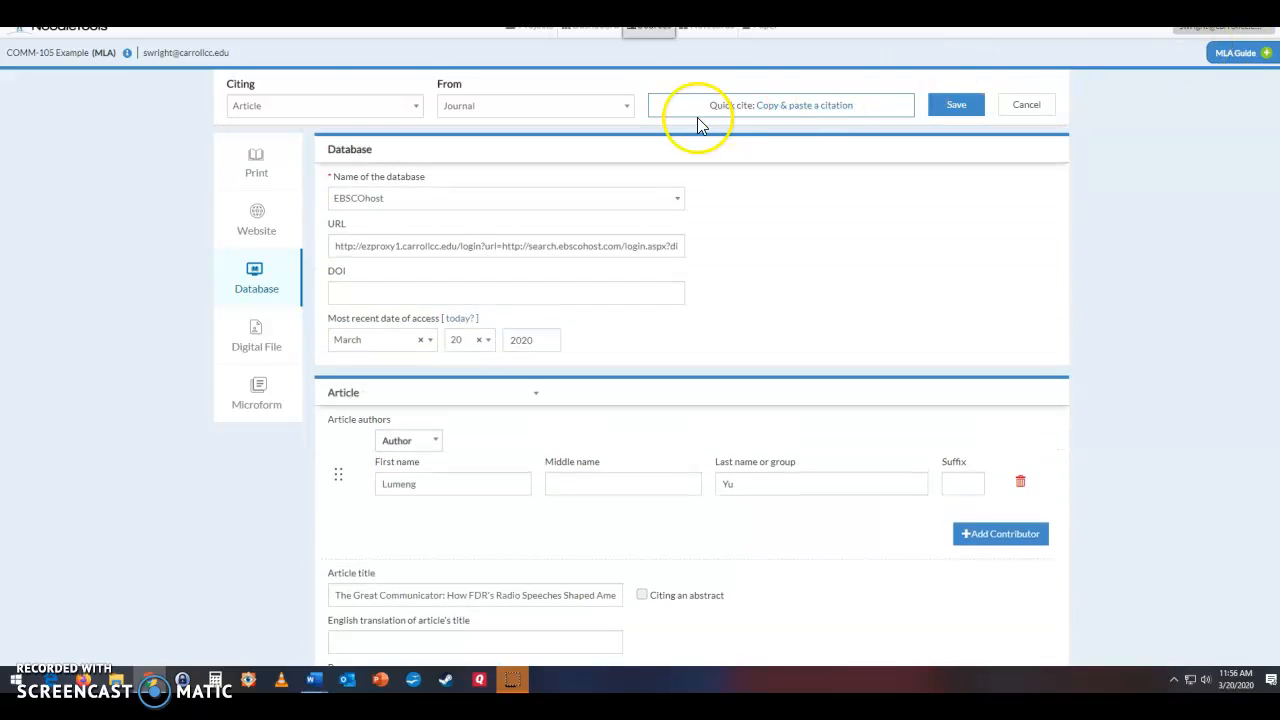
click(955, 106)
click(957, 106)
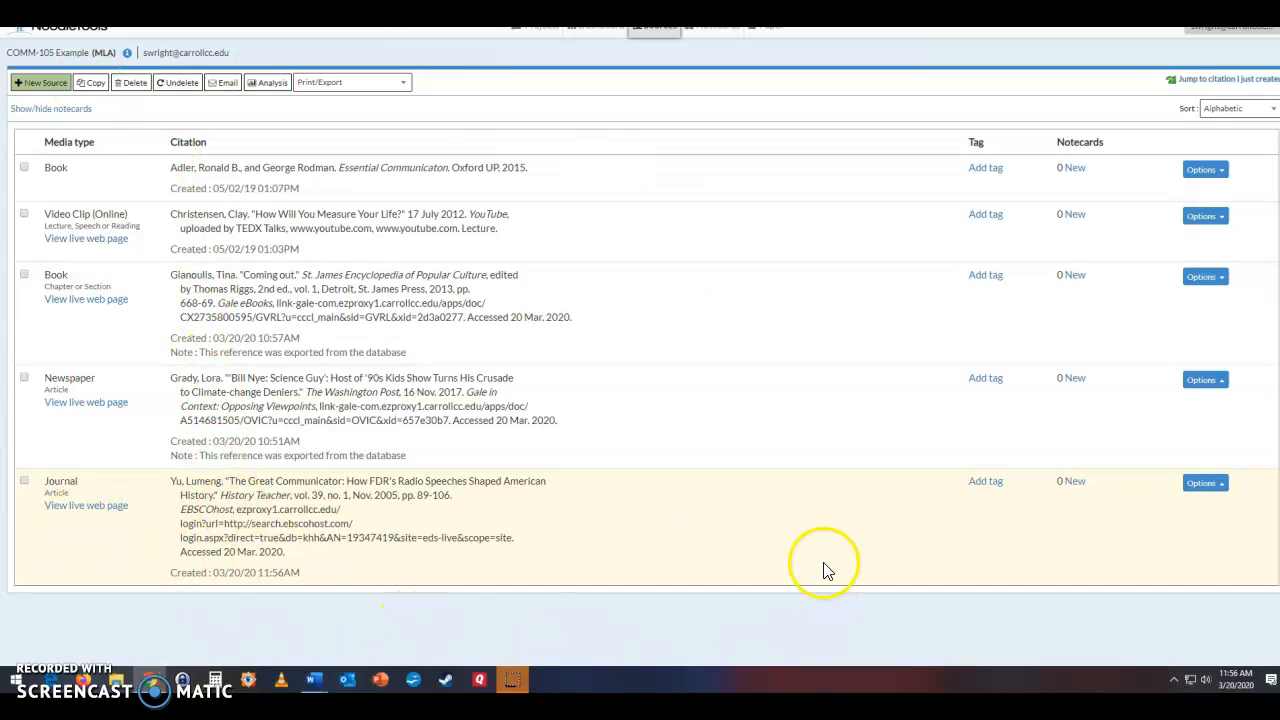
- Export the project's source list to Word and open the downloaded works cited document
click(405, 85)
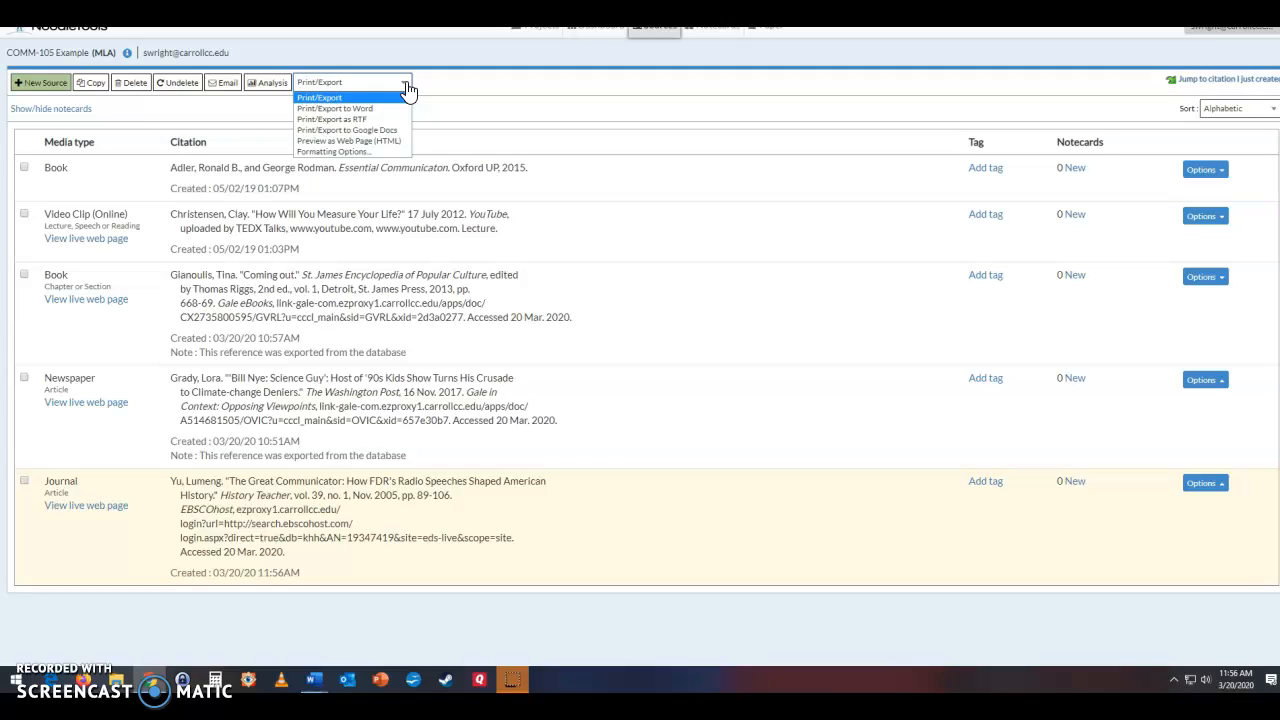
click(381, 110)
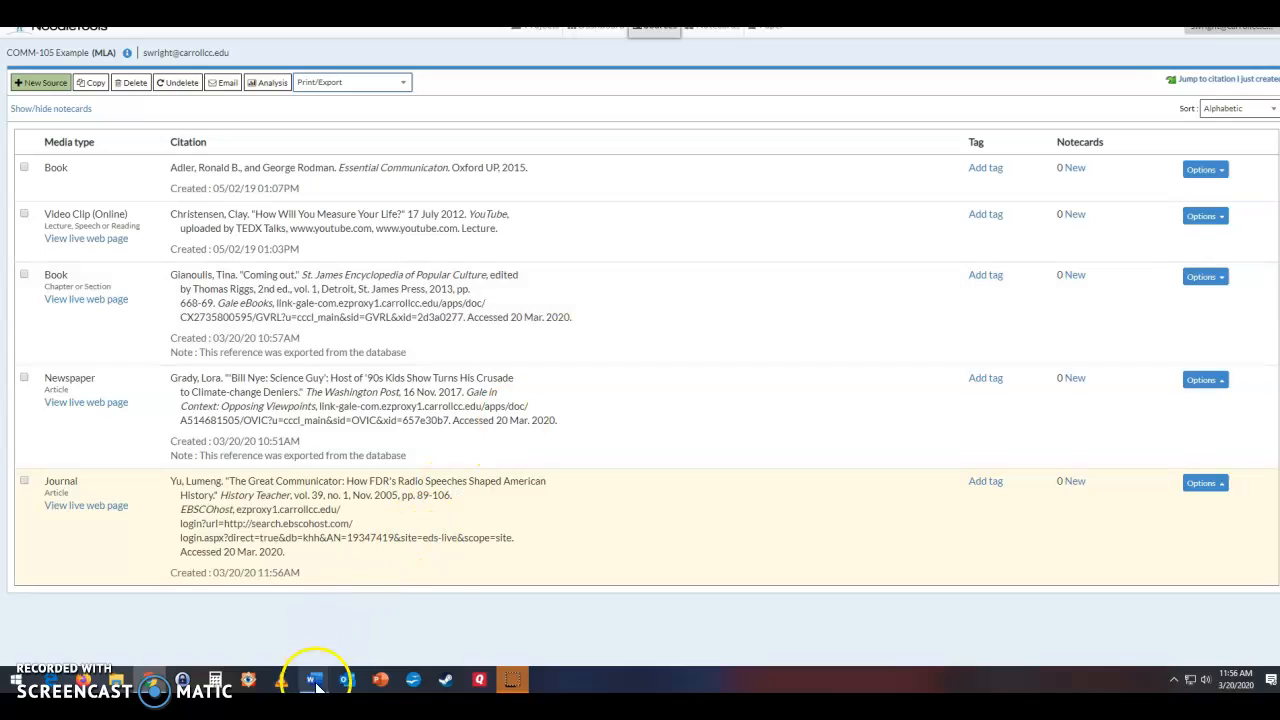
mouse_move(313, 680)
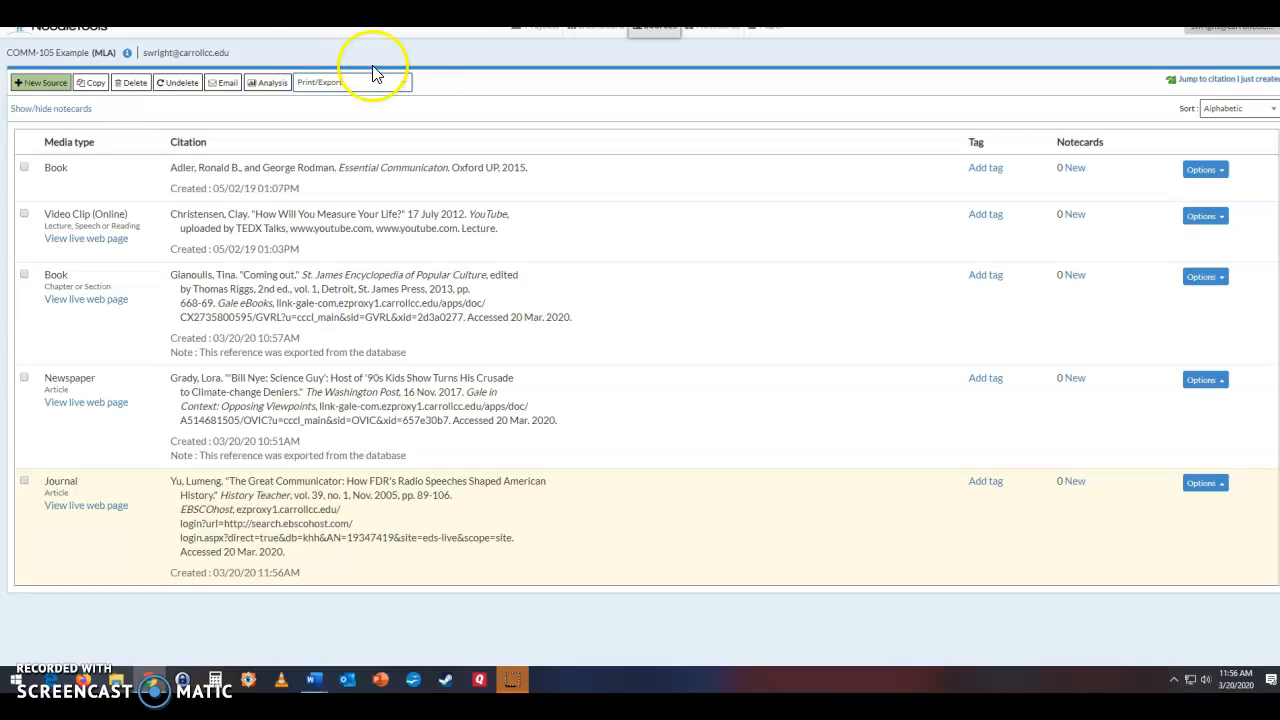
click(405, 88)
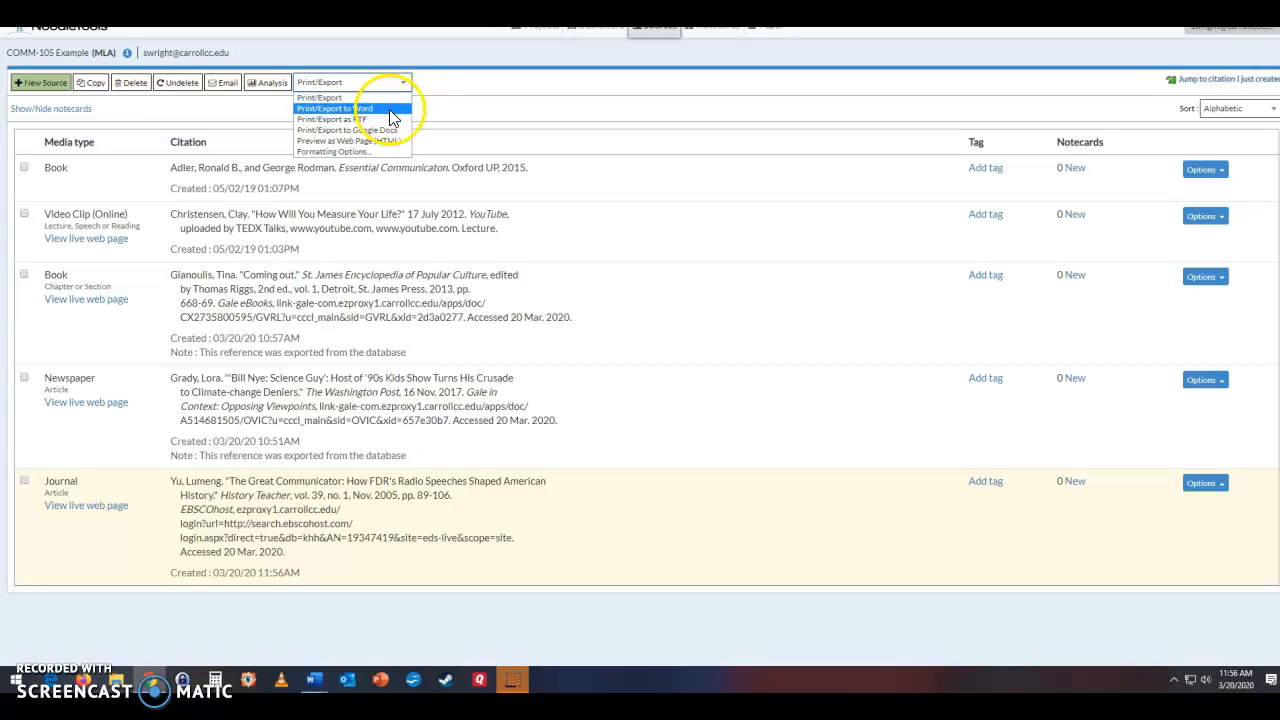
click(389, 108)
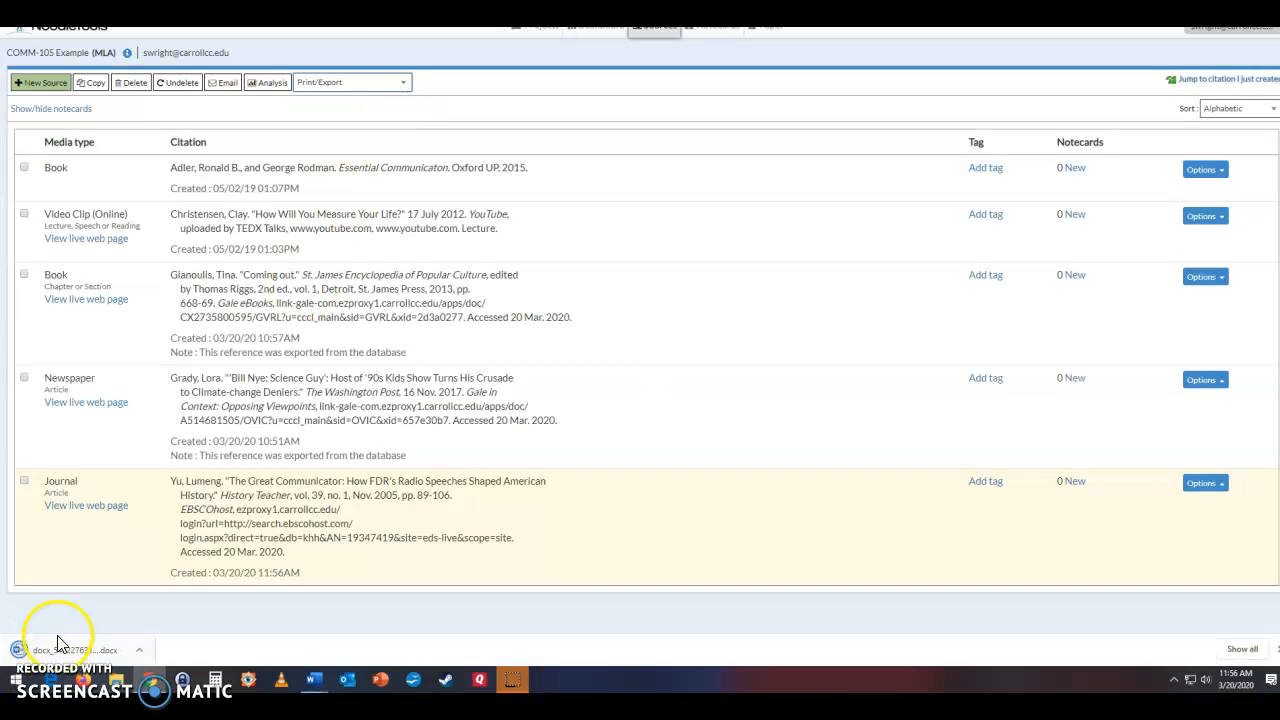
click(61, 641)
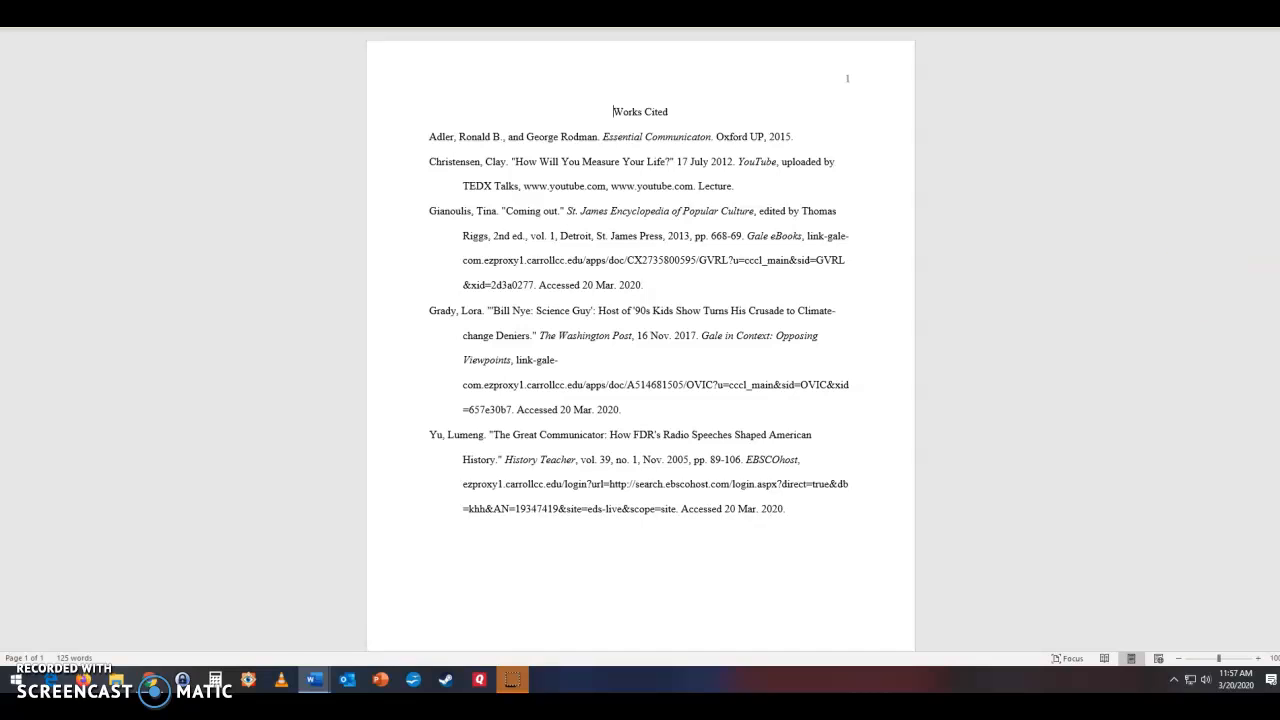
- Switch back to NoodleTools and start a new database source citation for an article from a newspaper
key(alt+Tab)
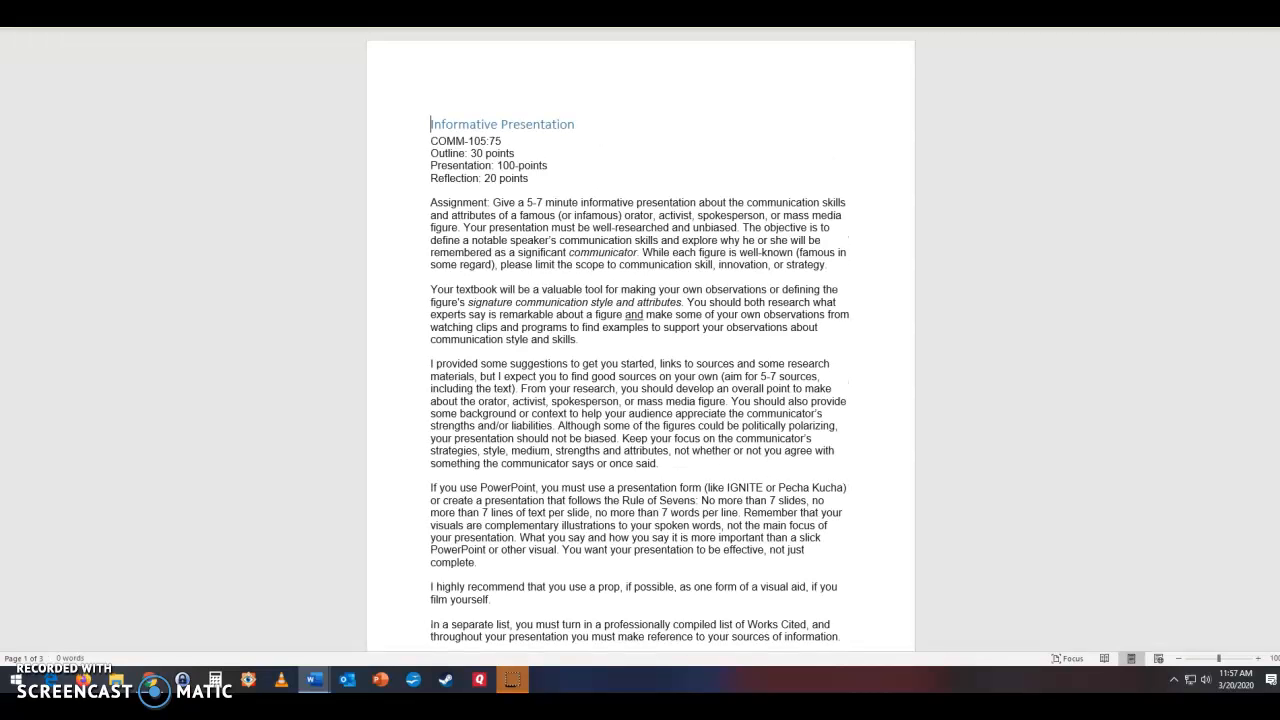
key(alt+Tab)
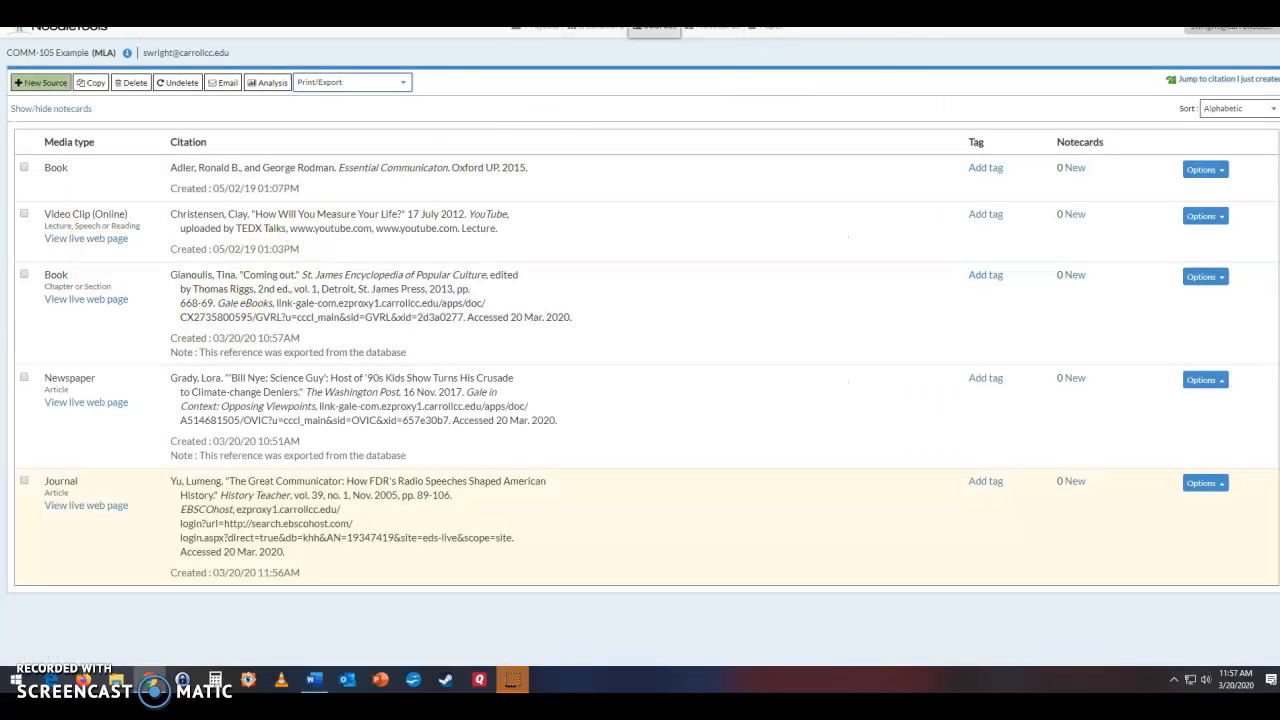
click(62, 90)
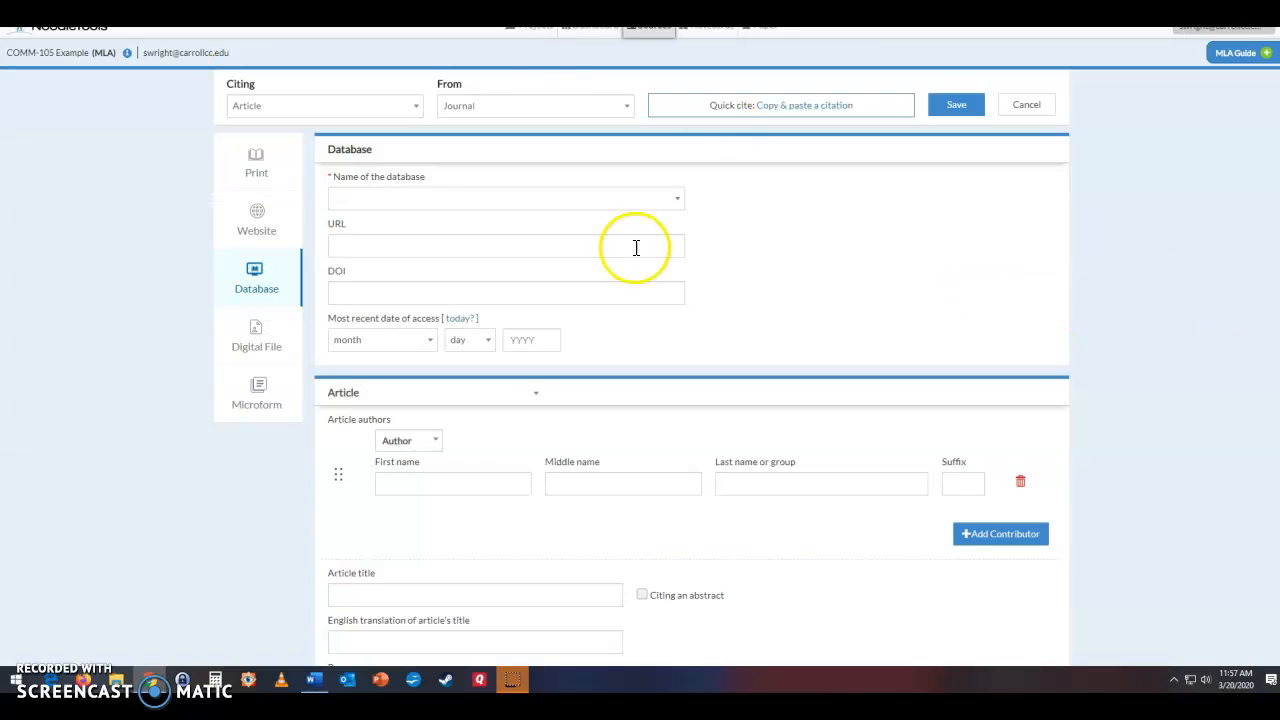
click(413, 118)
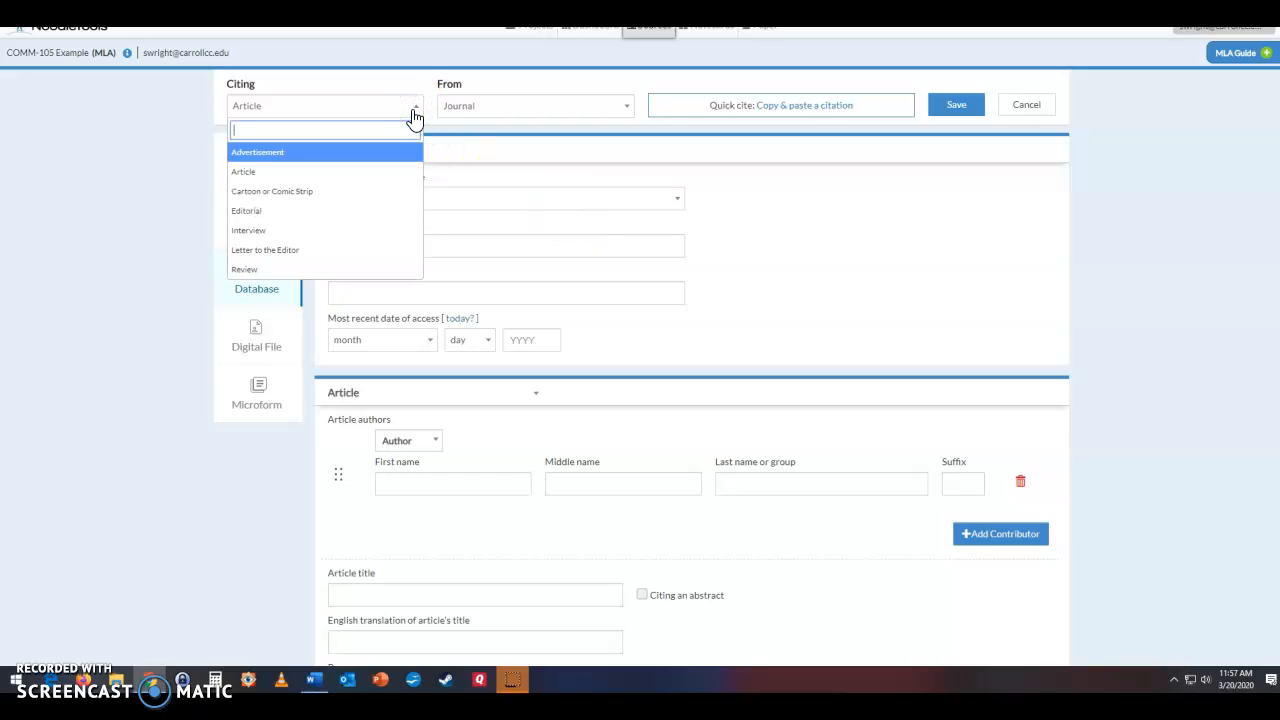
click(624, 116)
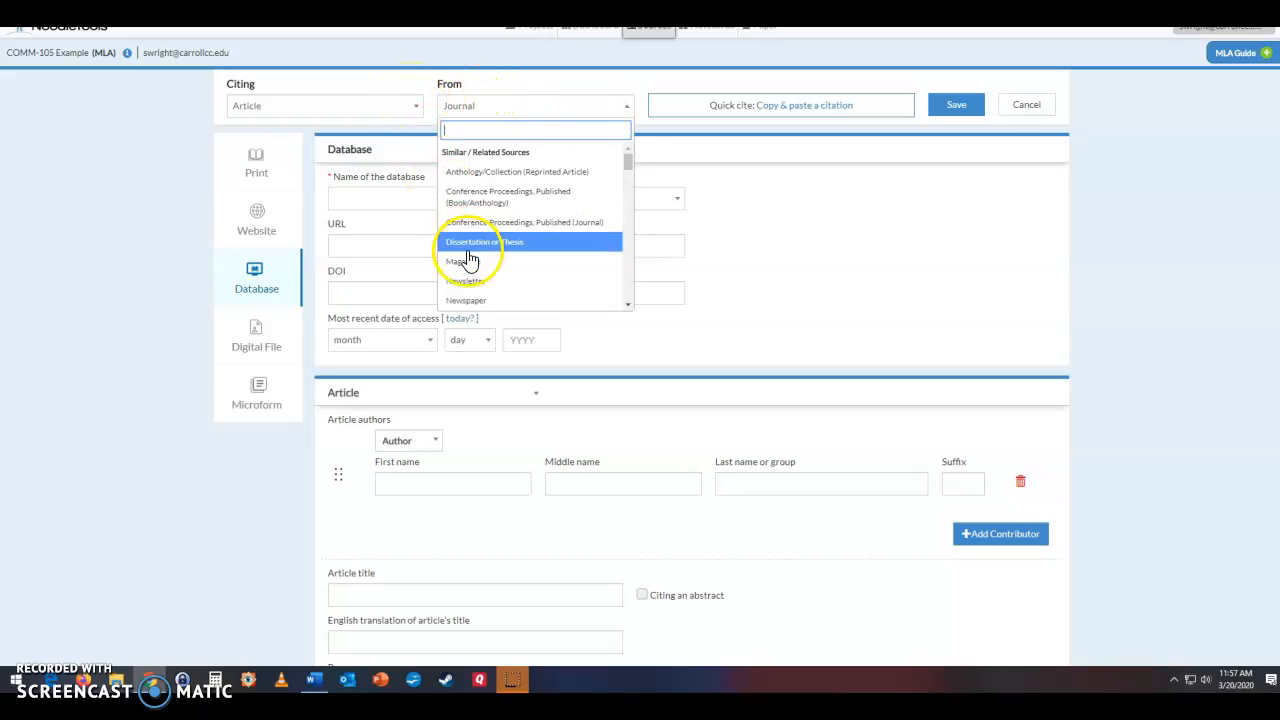
click(526, 304)
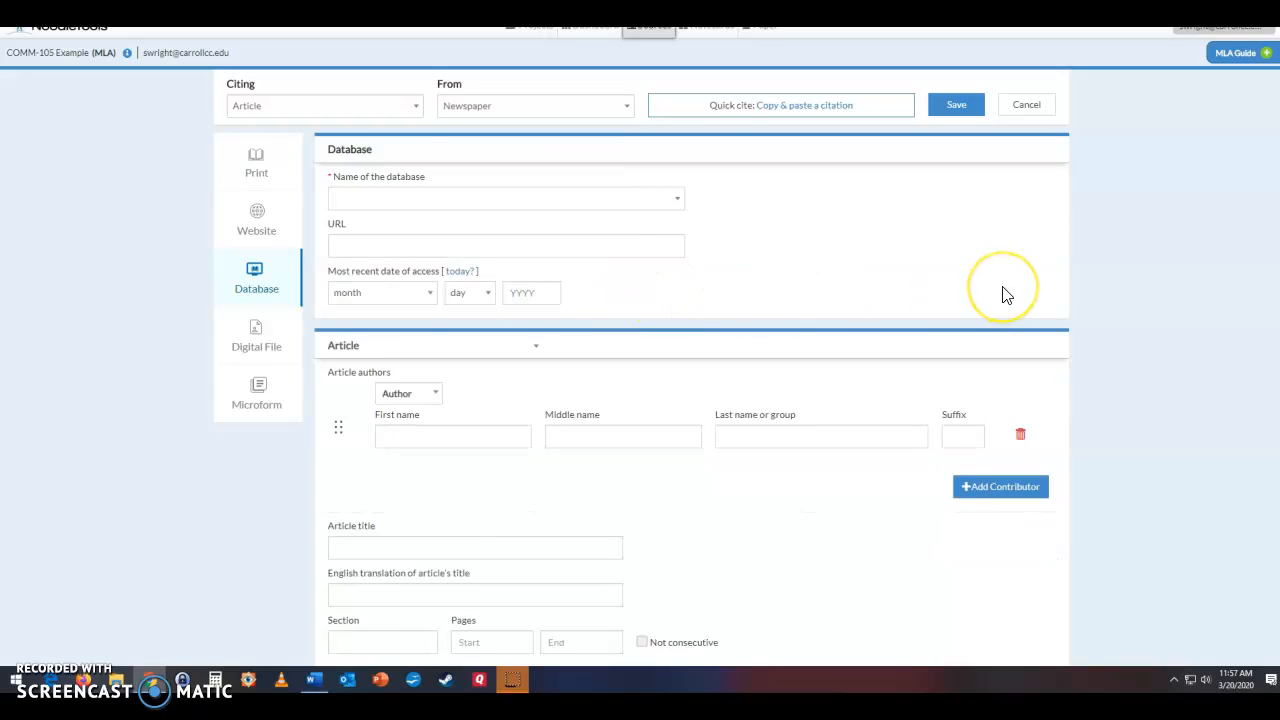
click(971, 291)
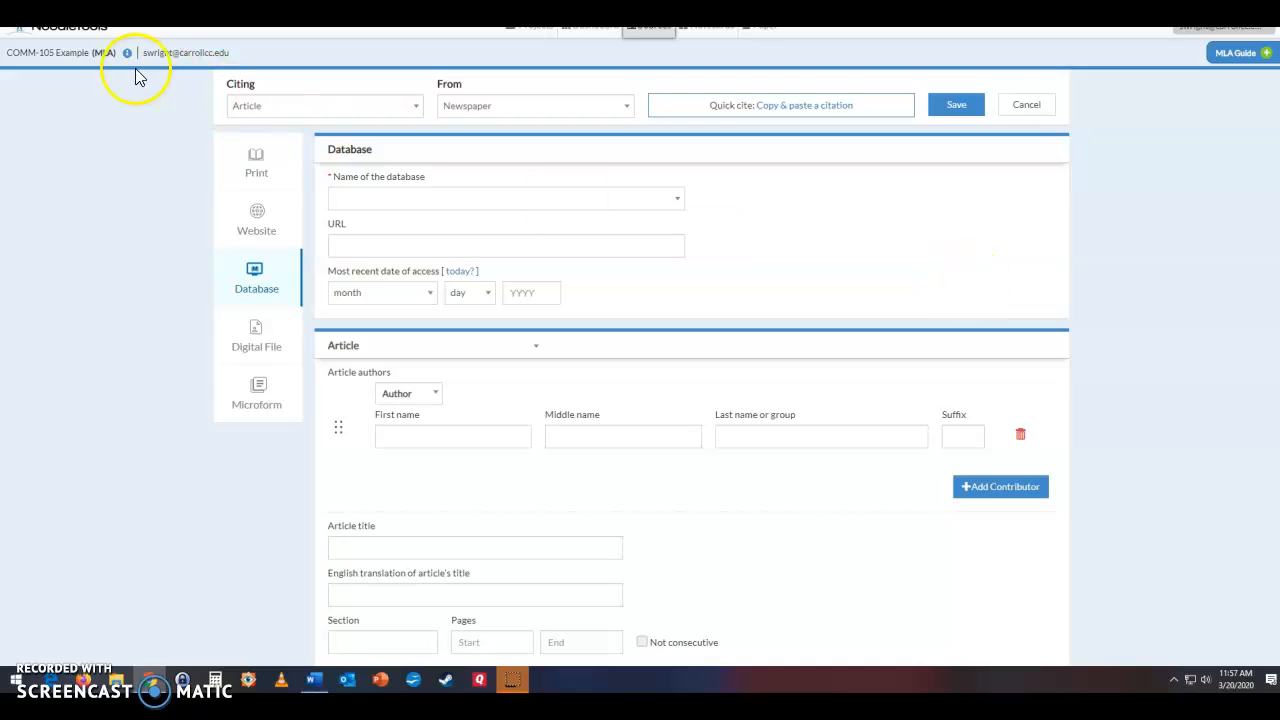